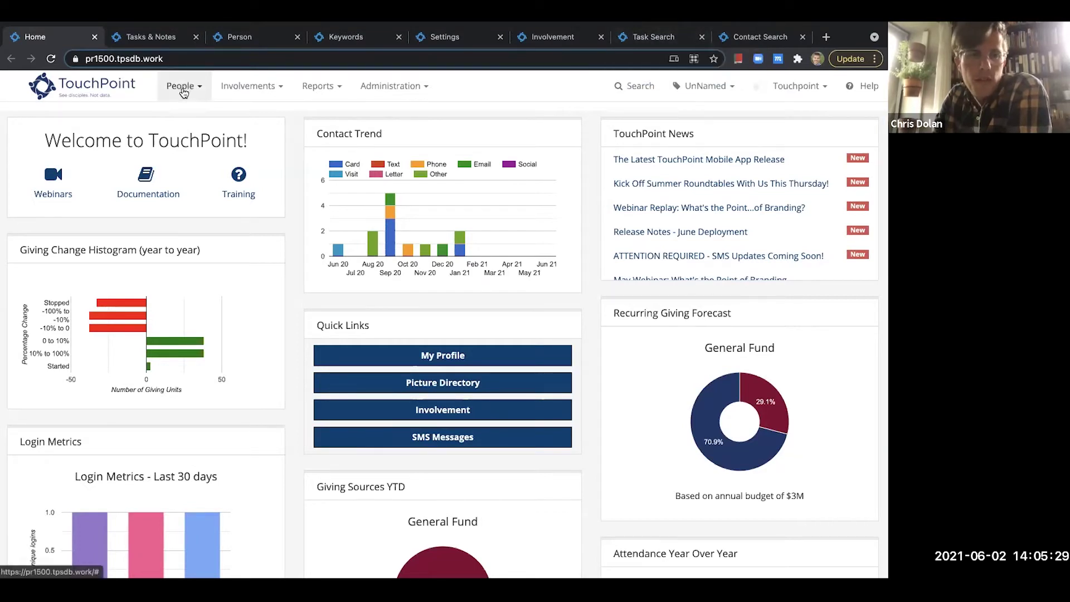
Compare the People menu options on the home page with those on the old Task Search page, and look over its task list
left_click(184, 89)
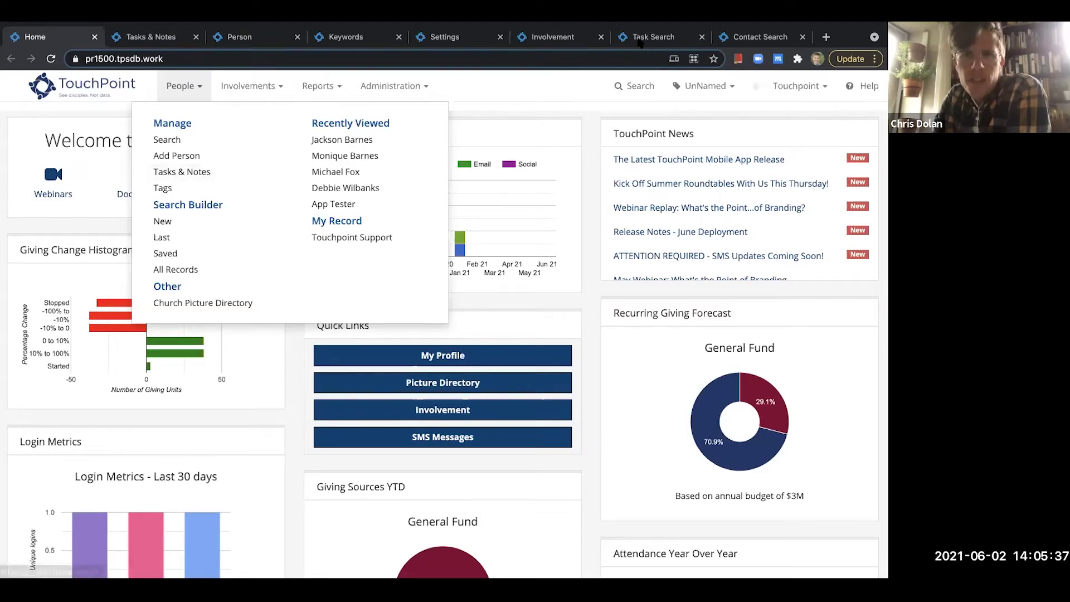
left_click(640, 39)
left_click(184, 87)
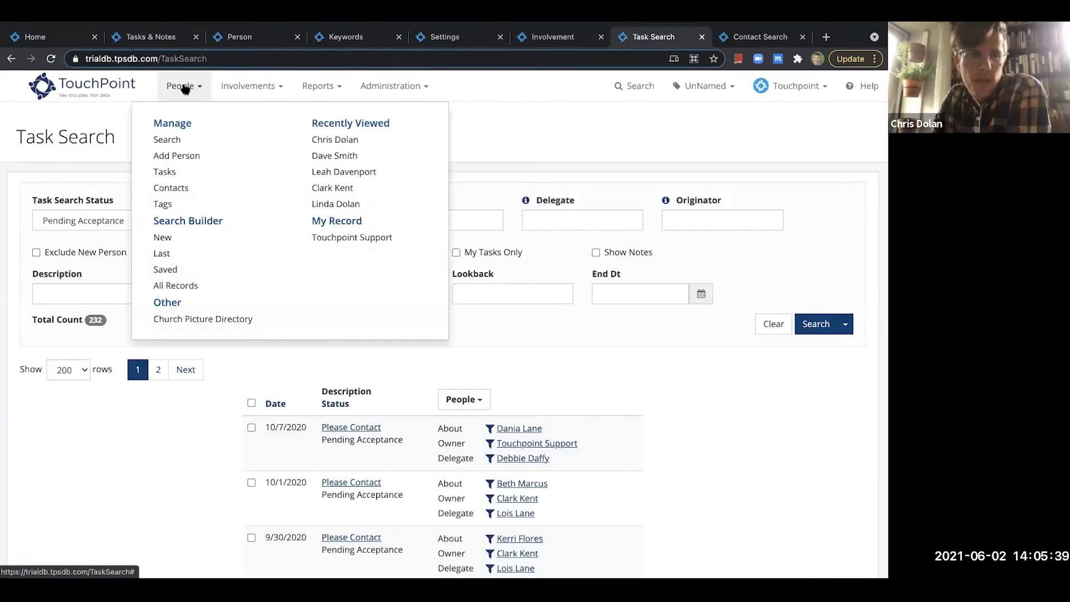
left_click(498, 127)
scroll(390, 460, "down", 10)
scroll(392, 468, "up", 10)
Look over the old Contact Search page, including its People menu options and contact list
left_click(760, 37)
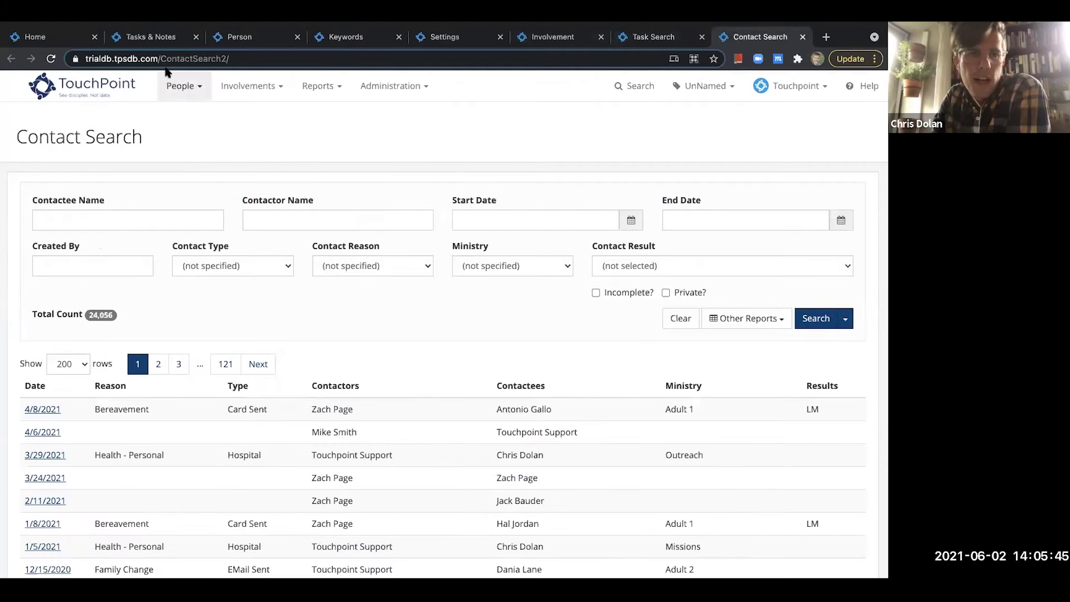
left_click(180, 86)
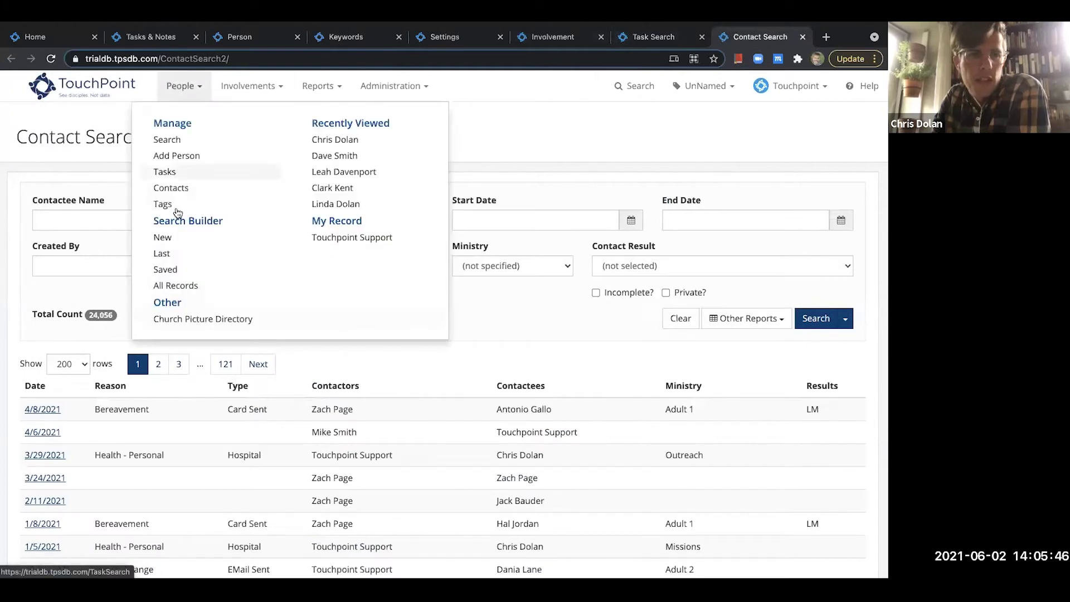
left_click(489, 149)
scroll(468, 418, "down", 5)
scroll(468, 418, "up", 5)
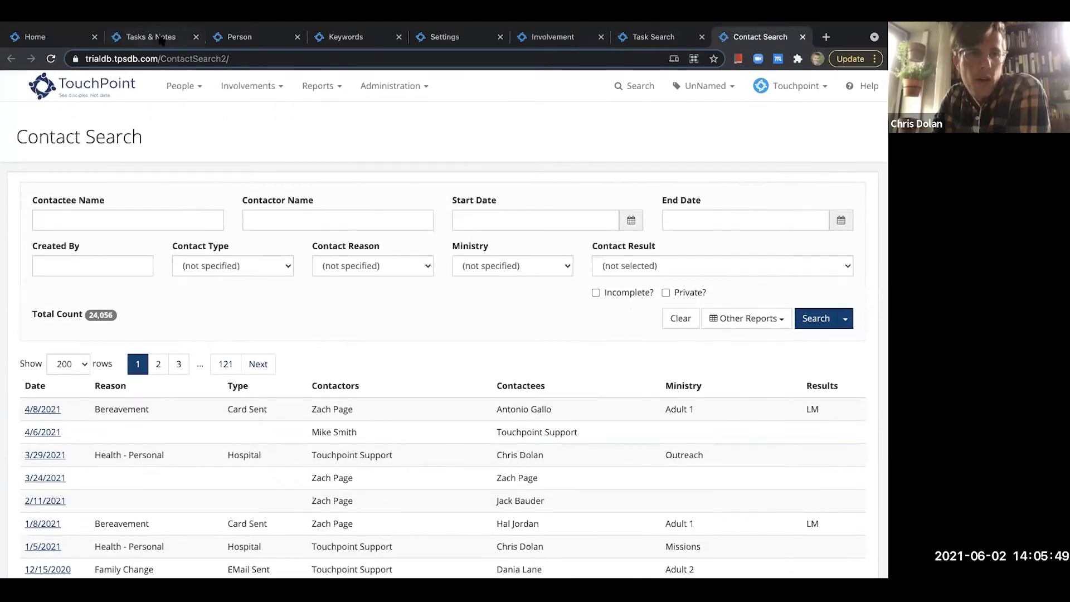
View the Tasks & Notes list as Open Tasks, as Closed Tasks & Notes, and finally as All
left_click(159, 38)
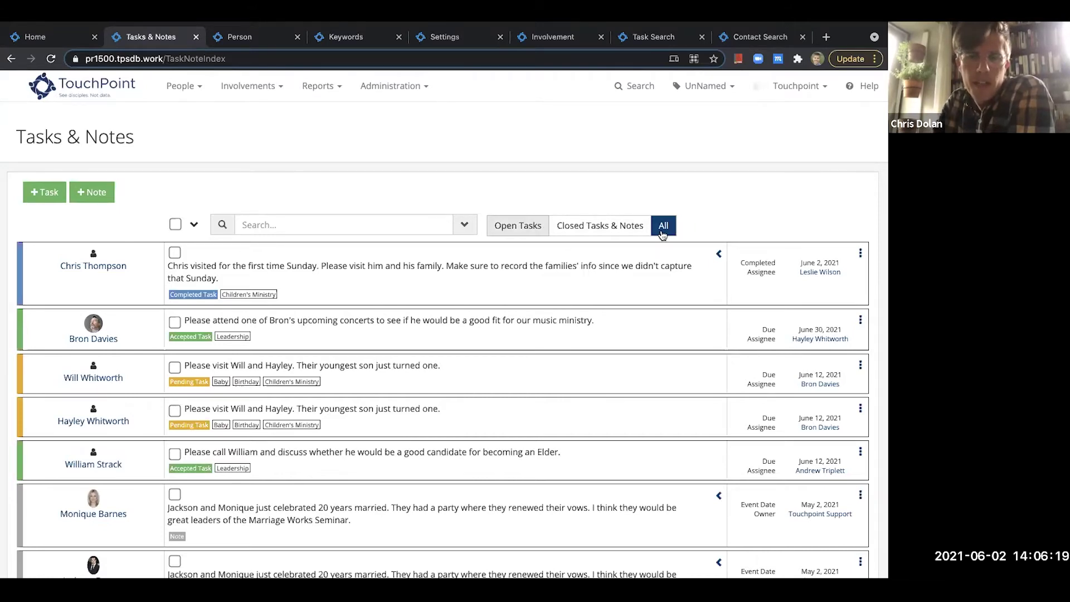
left_click(527, 231)
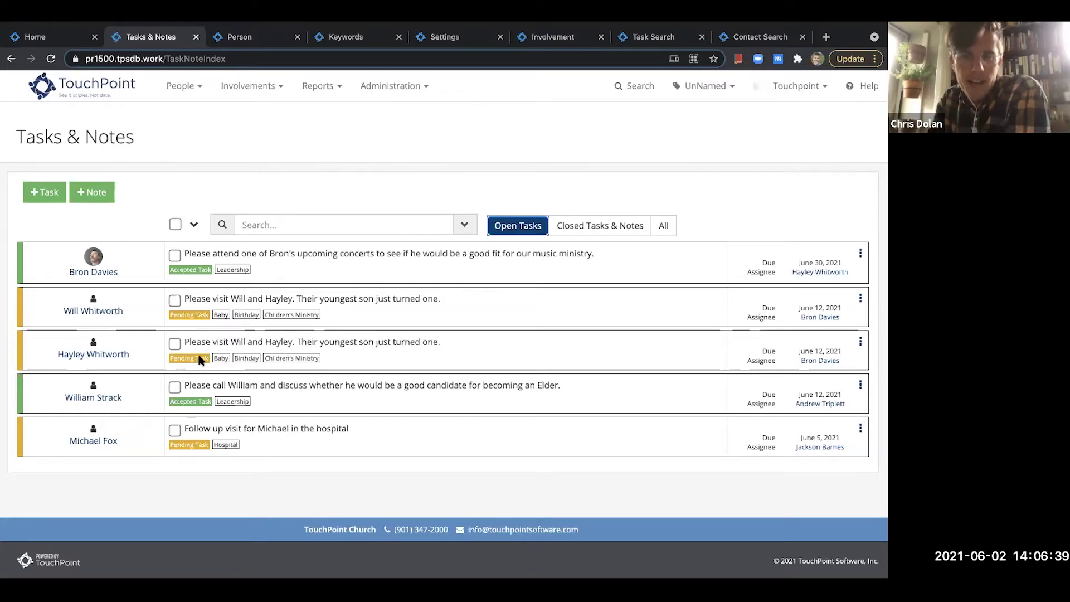
left_click(601, 227)
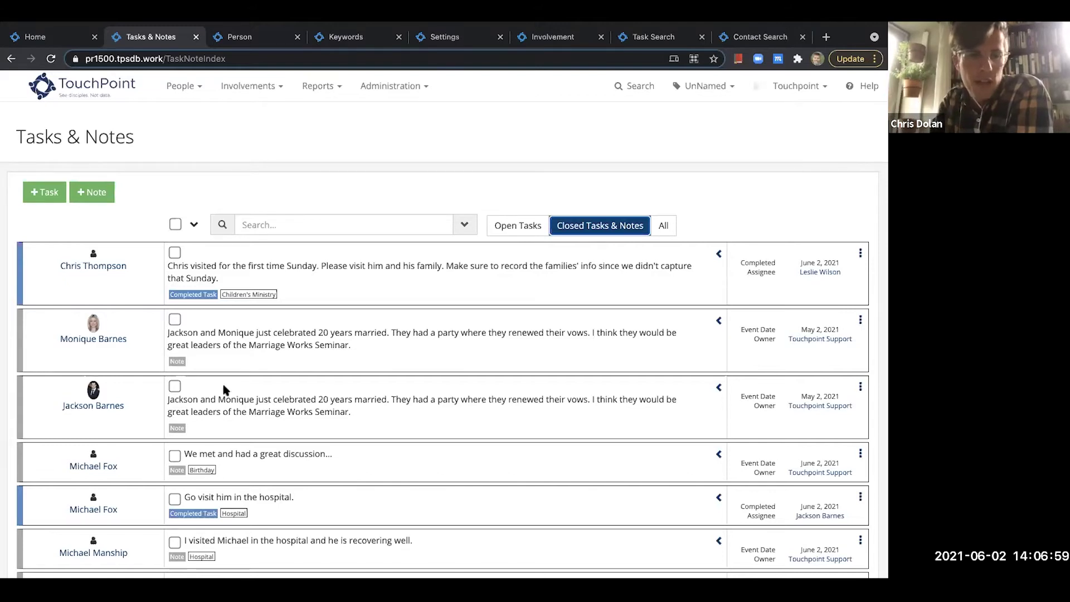
scroll(224, 386, "down", 5)
scroll(190, 231, "up", 5)
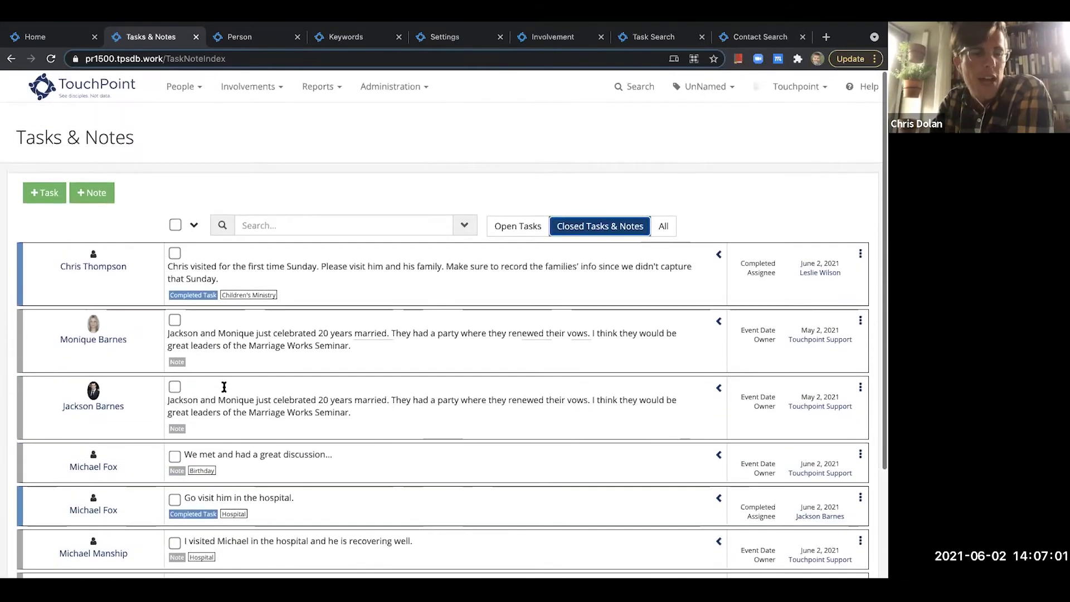
left_click(662, 229)
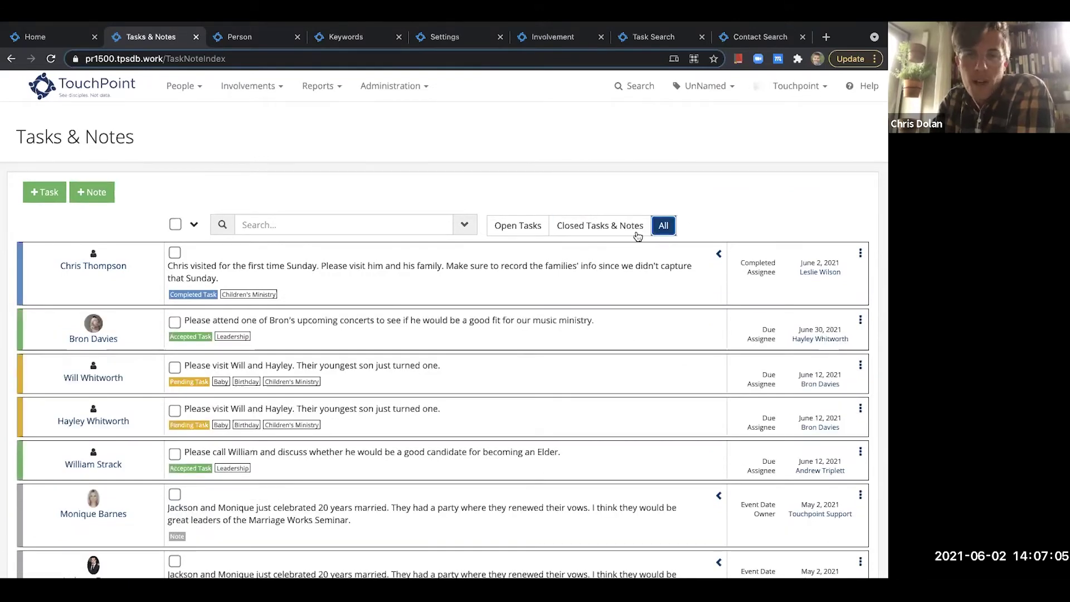
Search all tasks and notes for part of a person's name, and clear the search text
left_click(410, 224)
type("bro")
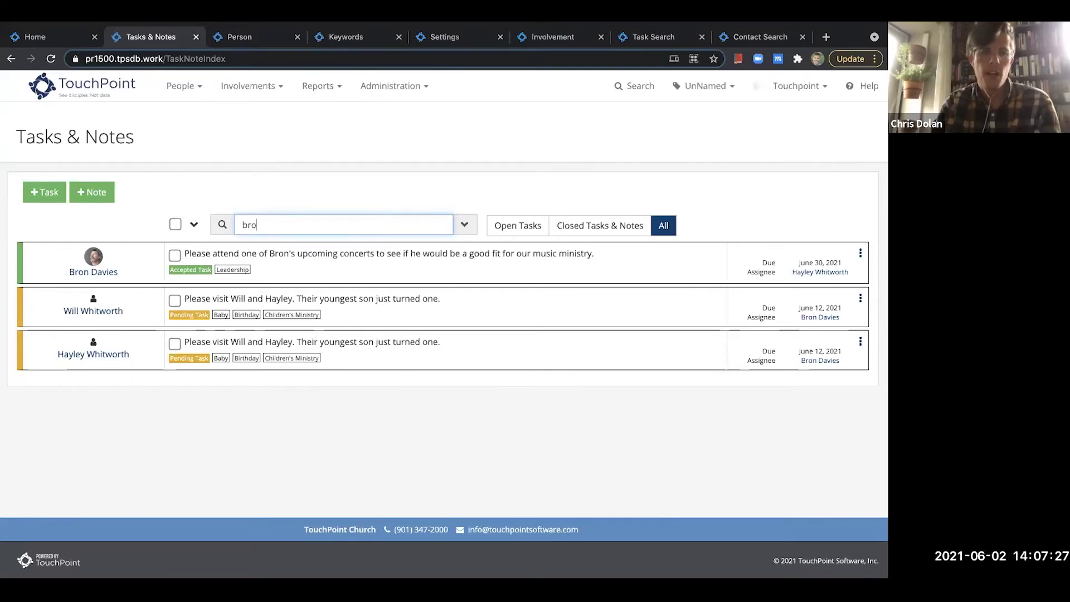
key("BackSpace")
key("BackSpace")
key("BackSpace")
Examine the advanced search filters for tasks and notes, including the Keywords and Type options, and close the filters
left_click(464, 226)
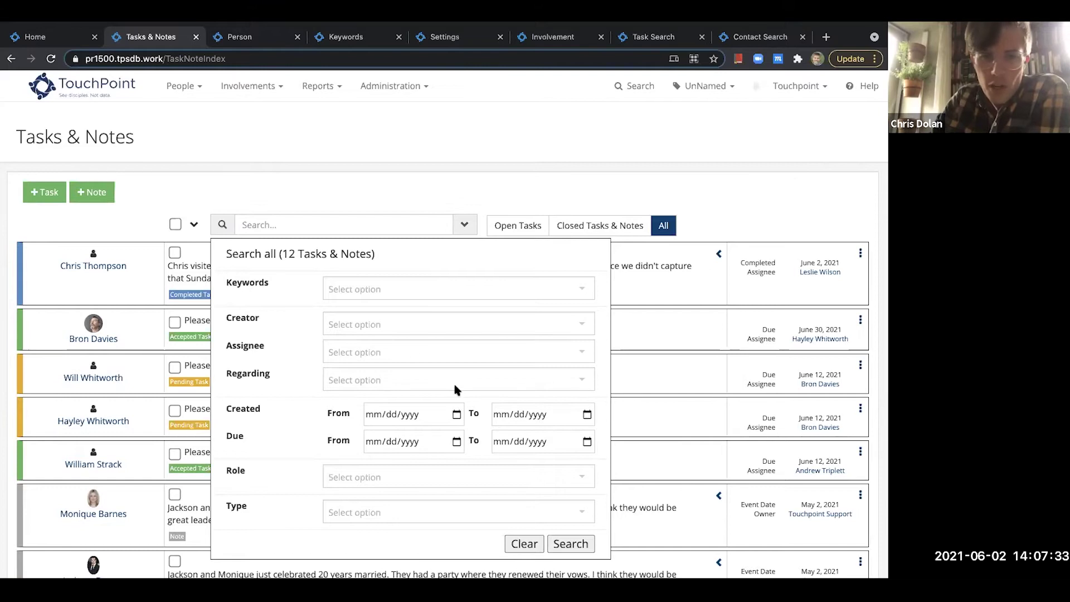
left_click(342, 287)
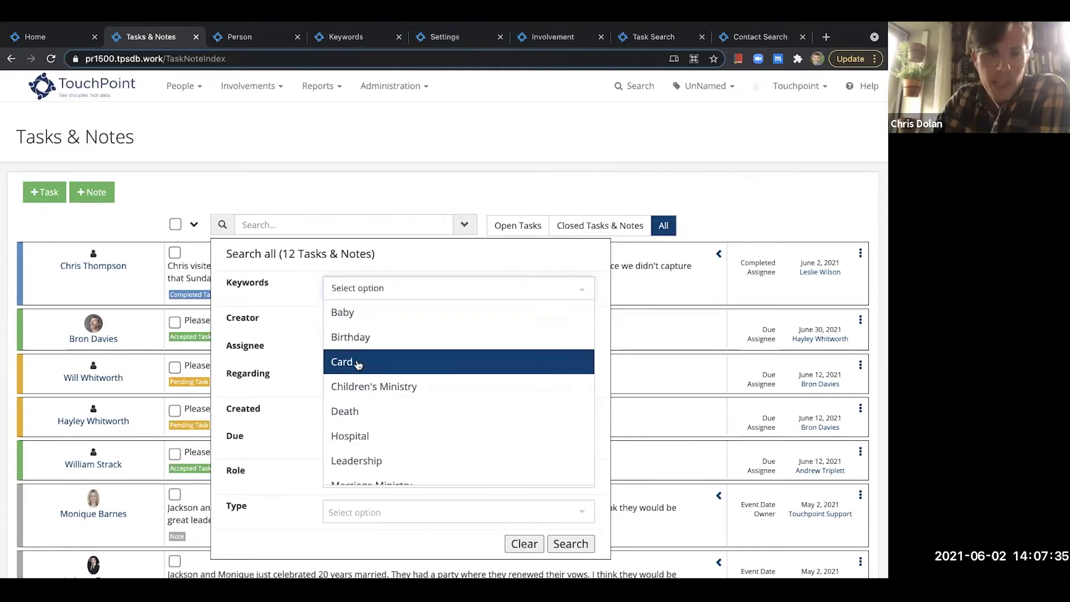
left_click(396, 259)
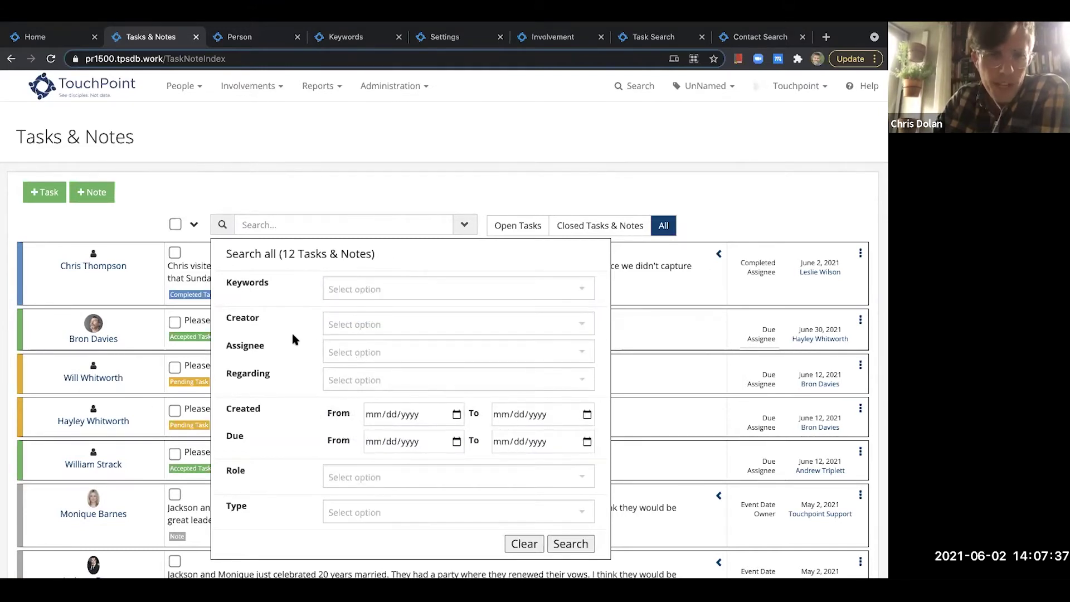
scroll(349, 378, "down", 1)
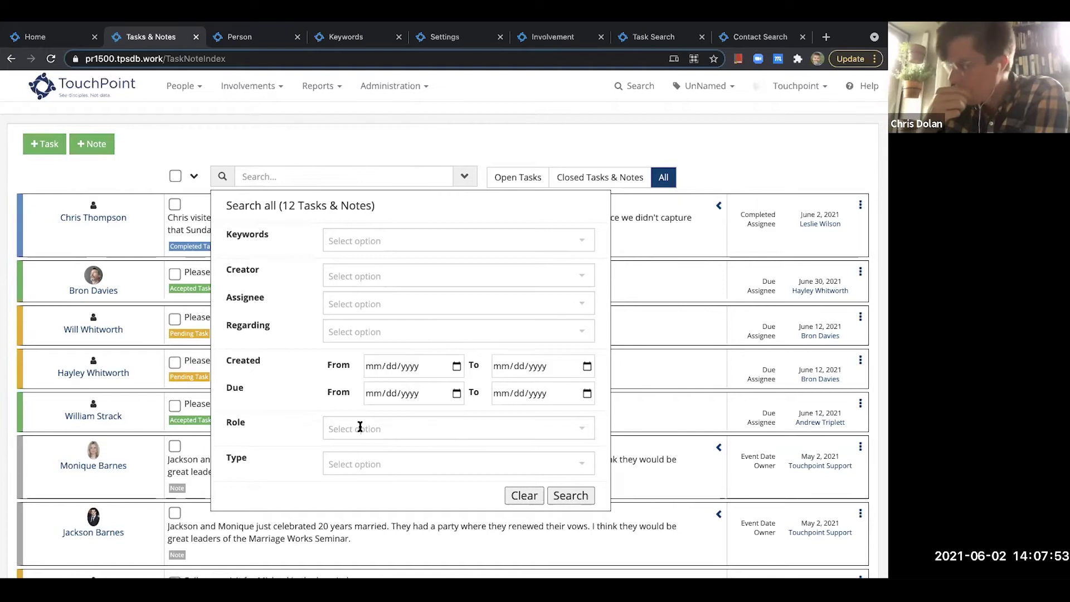
left_click(366, 462)
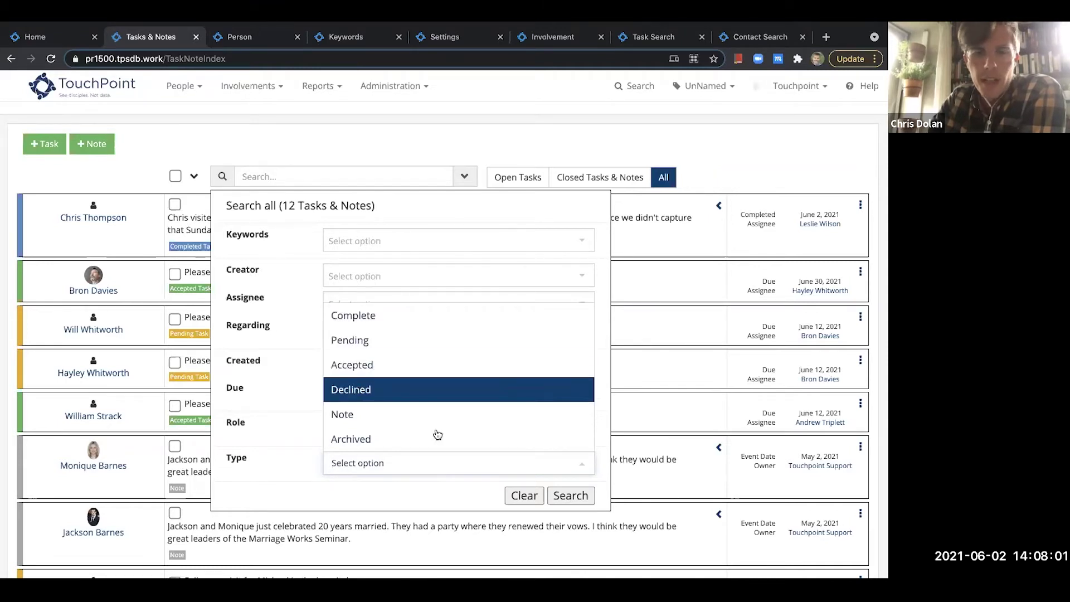
left_click(460, 502)
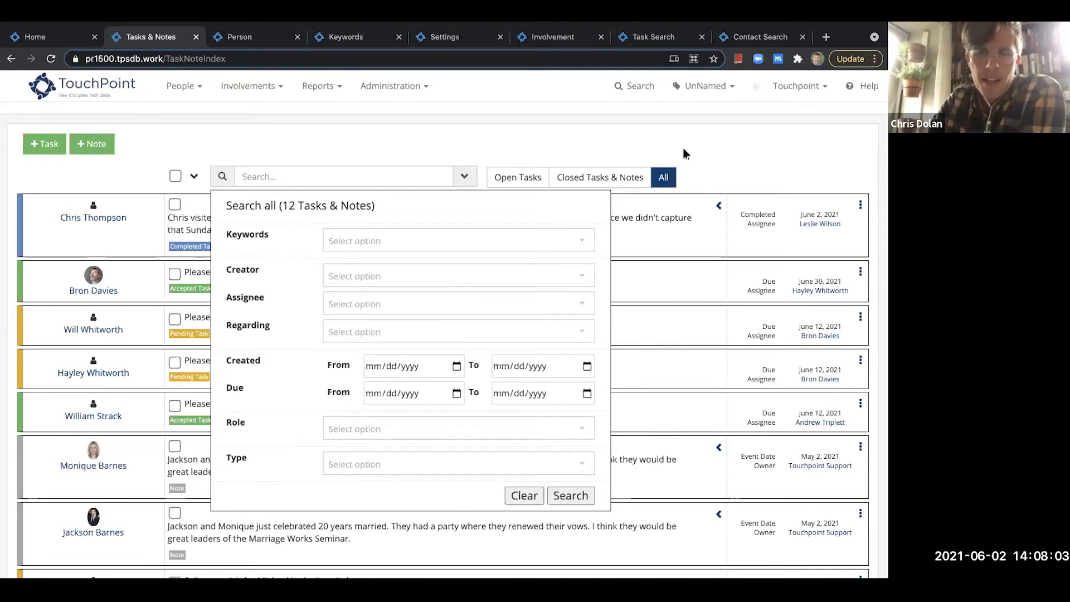
left_click(464, 177)
Look through the full tasks and notes list and check the item count shown in the advanced search
scroll(401, 340, "down", 1)
scroll(382, 312, "up", 1)
scroll(381, 402, "down", 5)
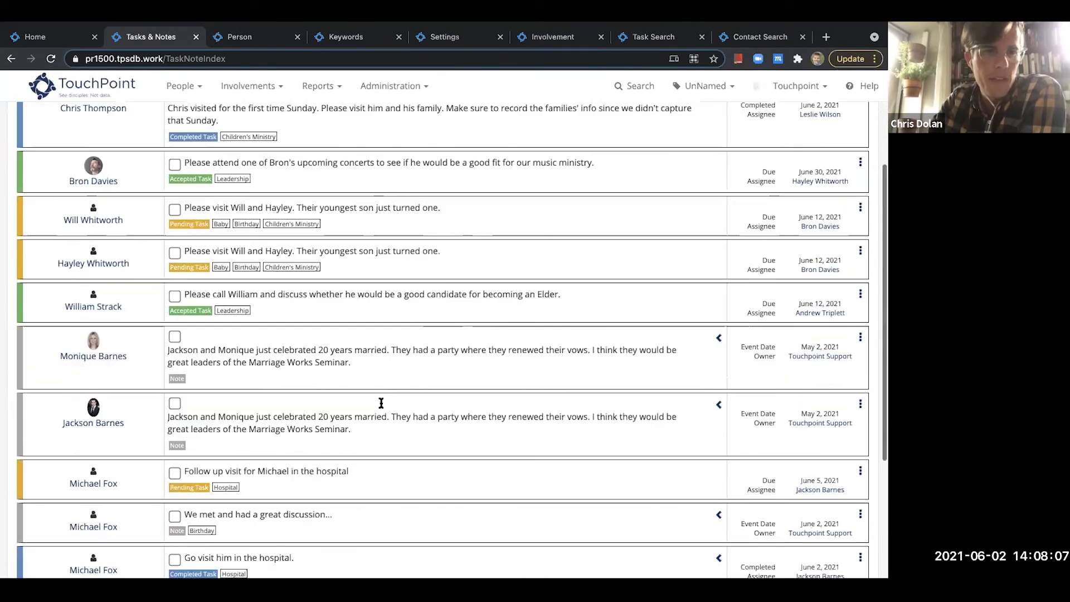
scroll(381, 402, "up", 6)
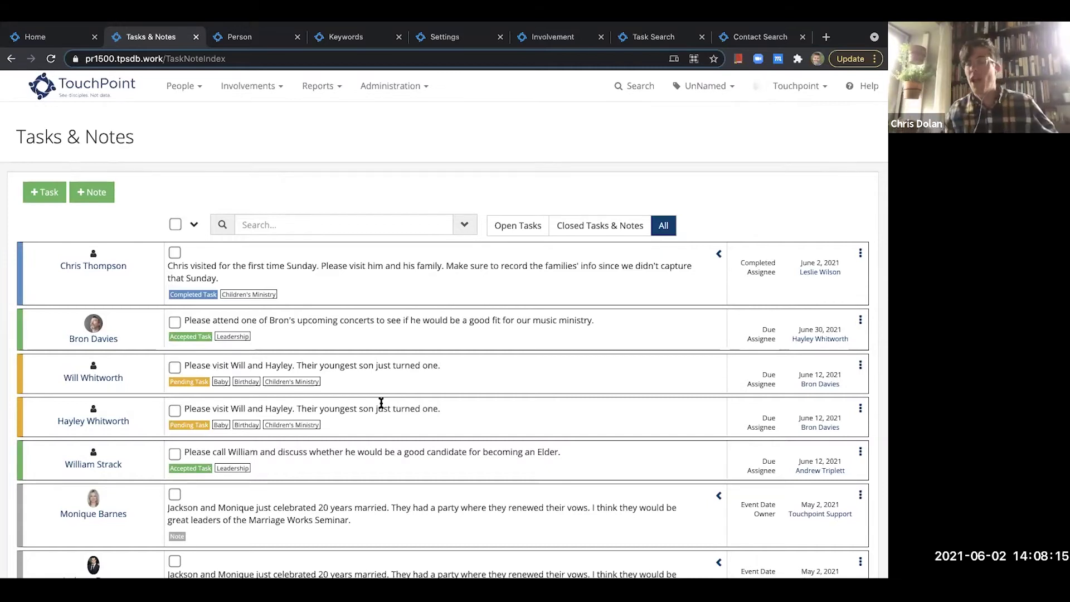
left_click(457, 231)
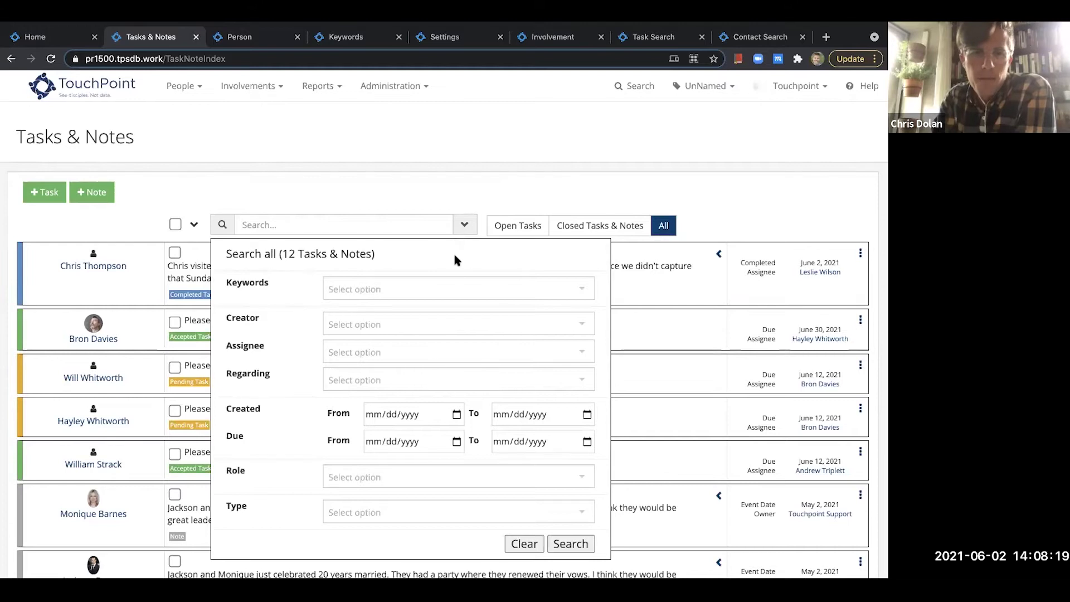
left_click_drag(281, 253, 299, 252)
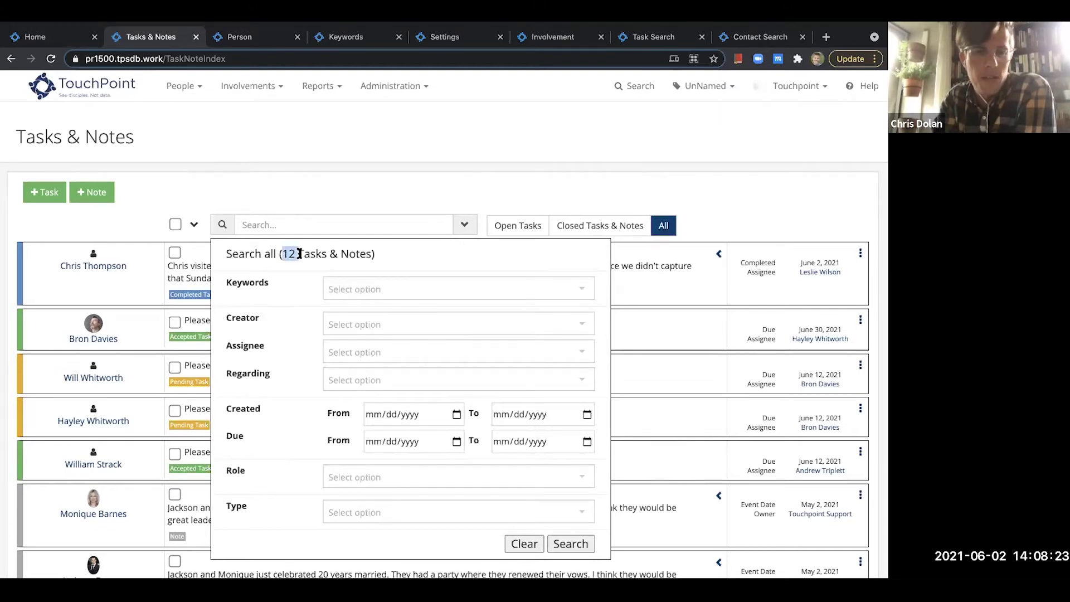
left_click(298, 253)
double_click(285, 254)
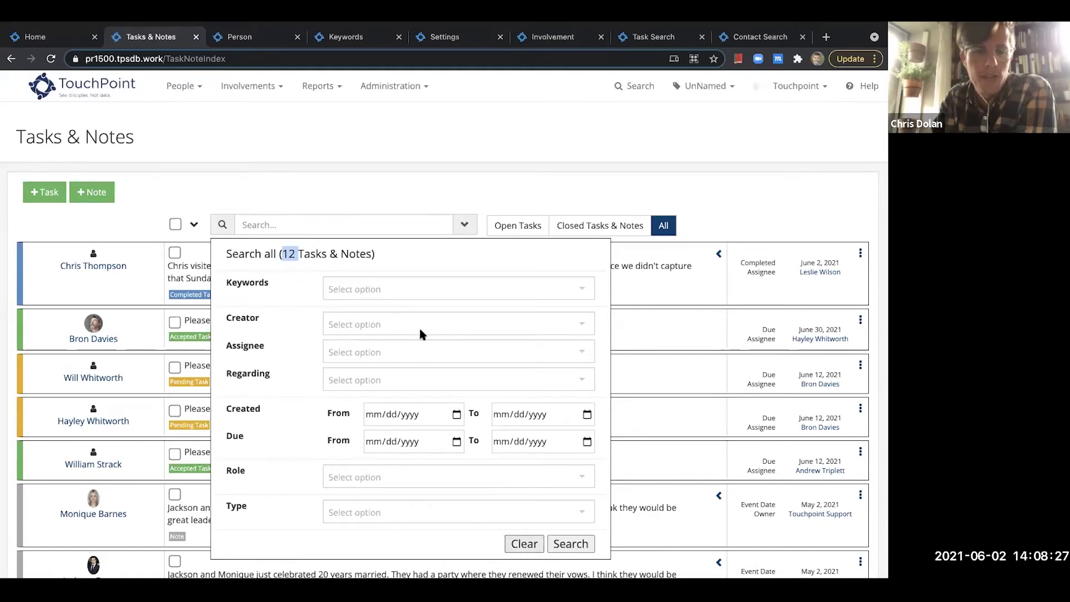
left_click(433, 184)
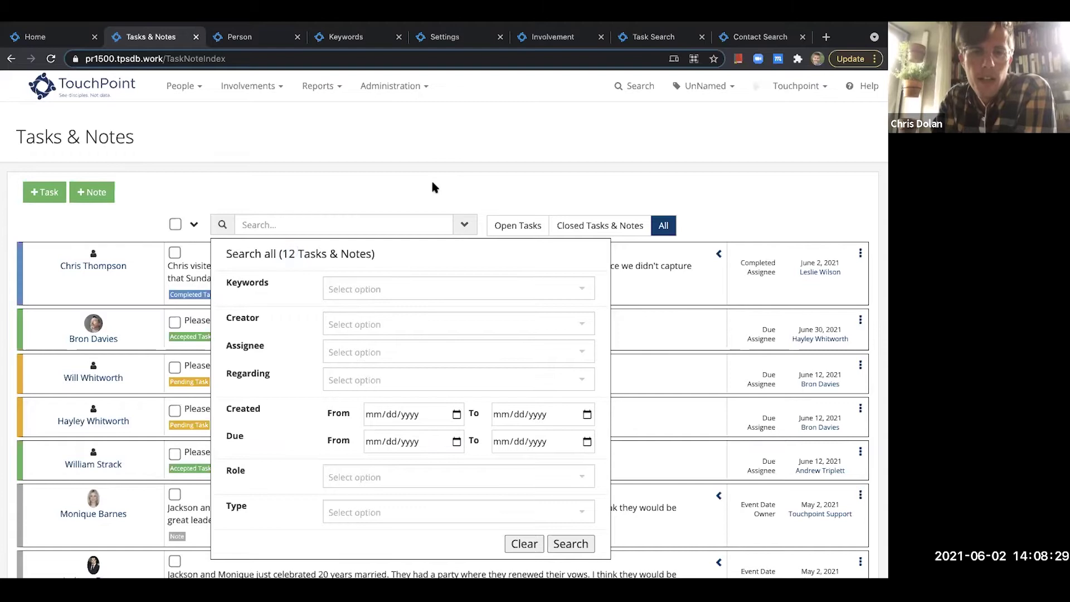
left_click(473, 228)
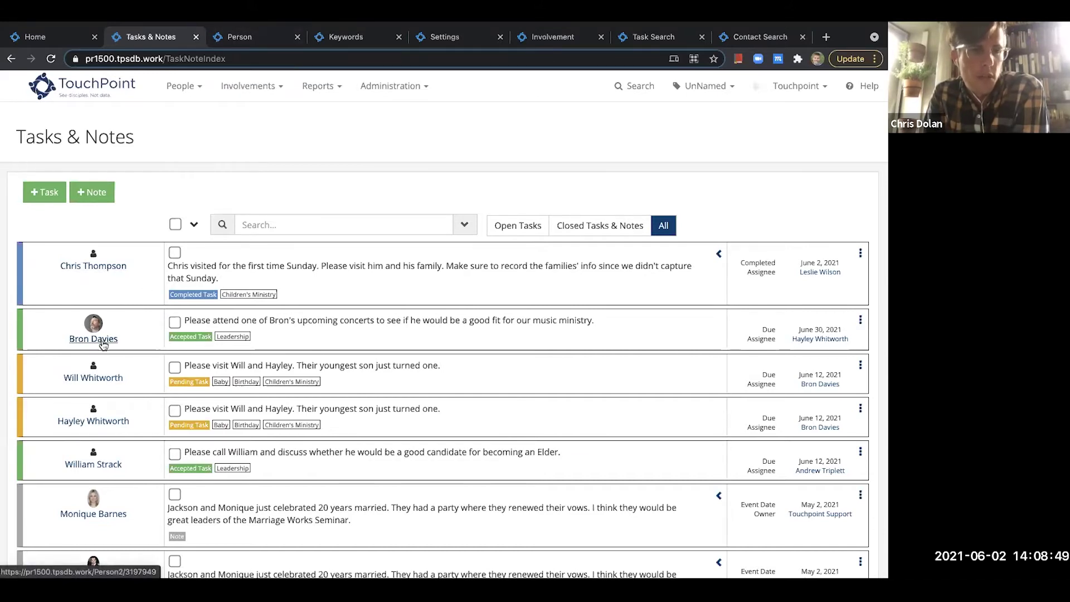
On the open person record's Touchpoints, compare the About view with the Owned by/Assigned to view, ending on Owned by/Assigned to
left_click(260, 35)
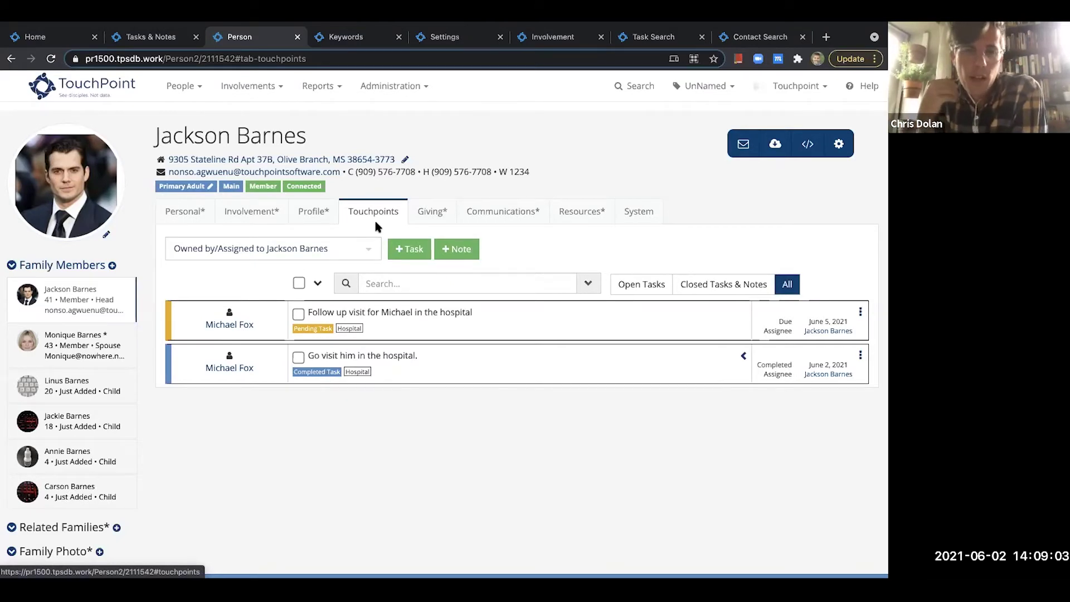
left_click(365, 249)
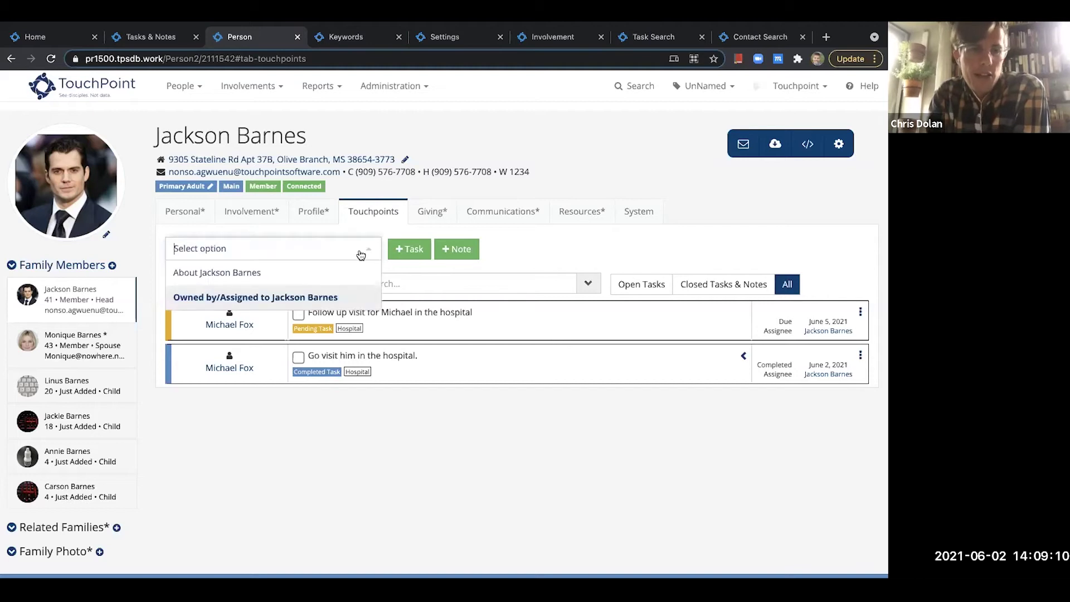
left_click(324, 276)
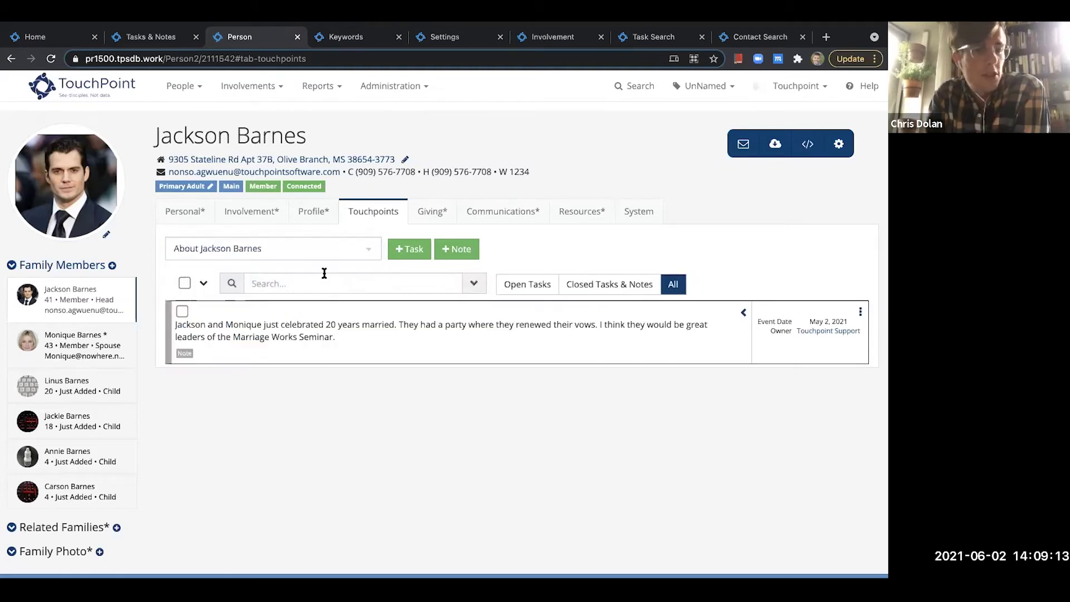
left_click(338, 255)
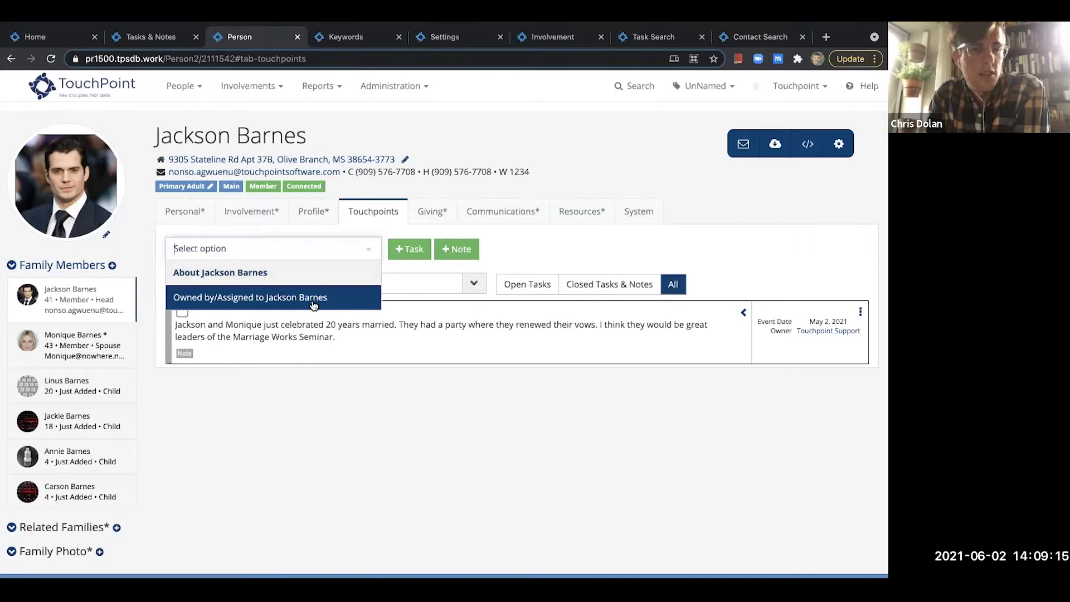
left_click(314, 298)
left_click(309, 249)
left_click(310, 272)
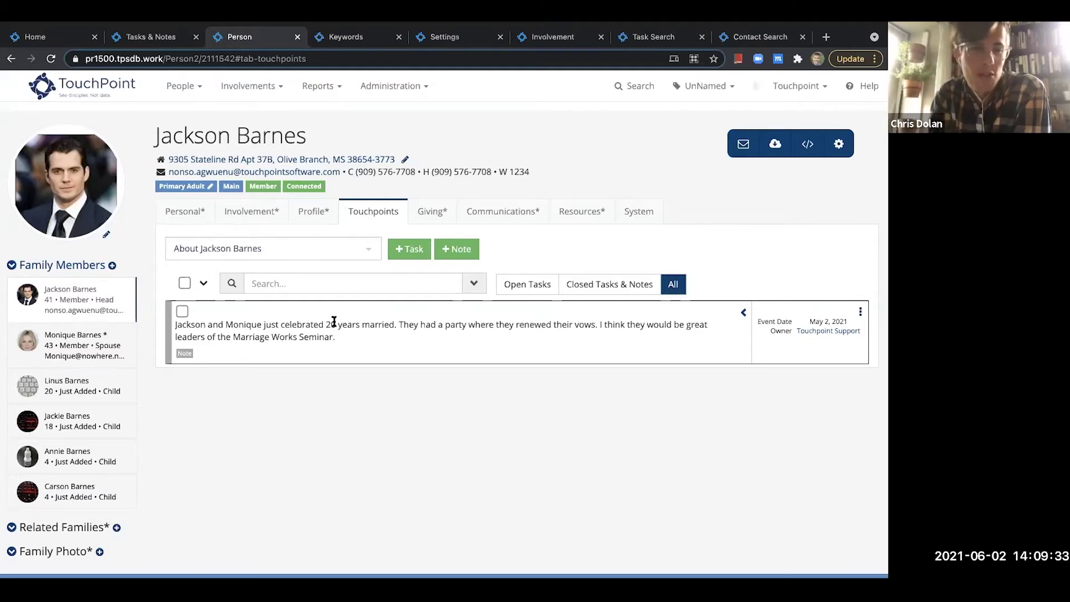
left_click(354, 249)
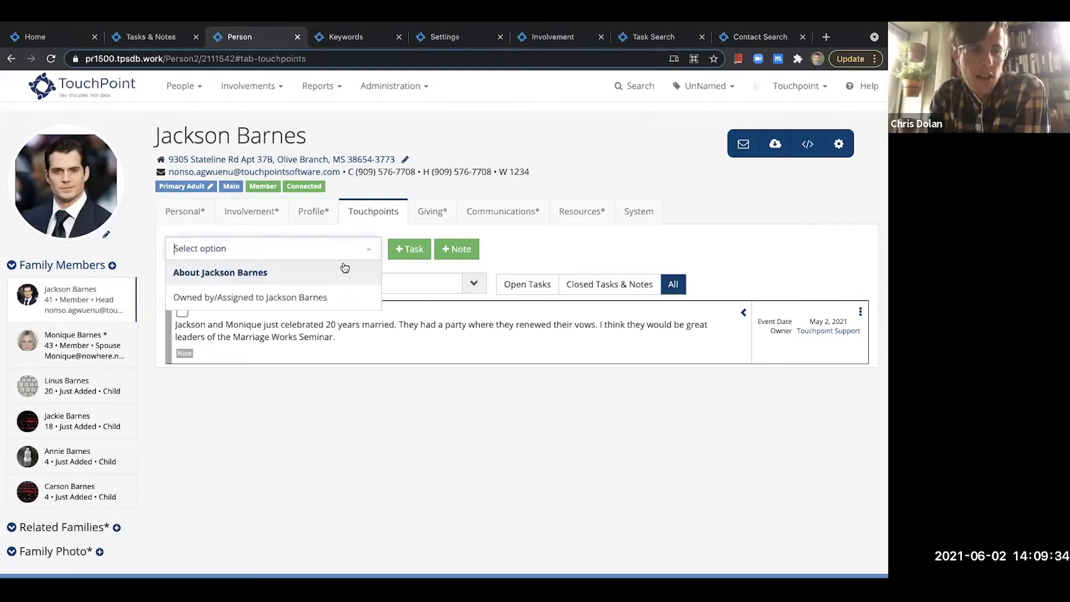
left_click(316, 299)
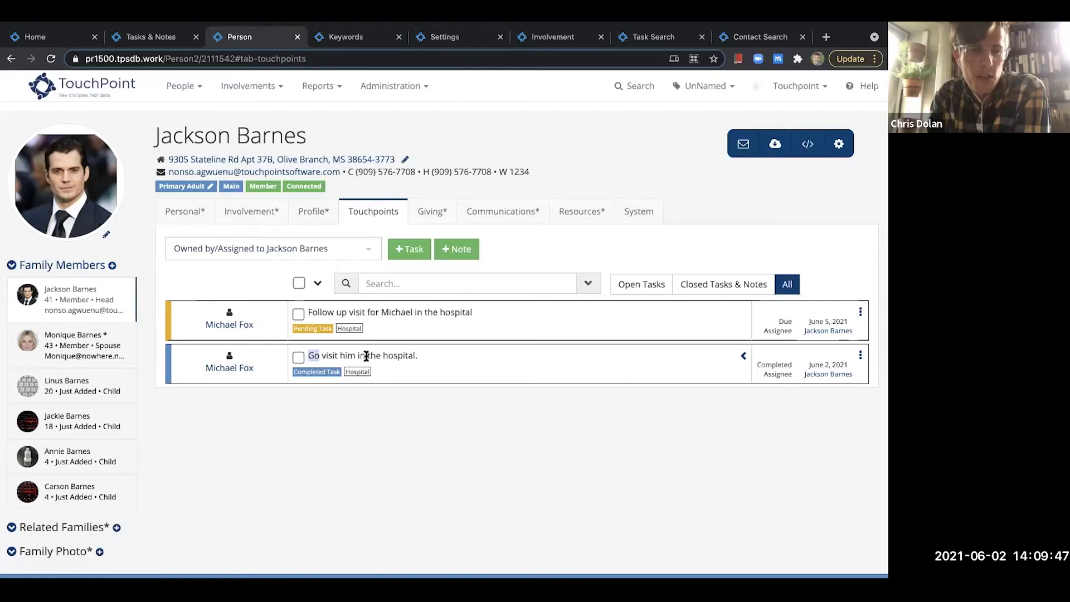
Read the descriptions of the completed hospital visit task and the pending follow-up visit task
left_click_drag(310, 356, 417, 355)
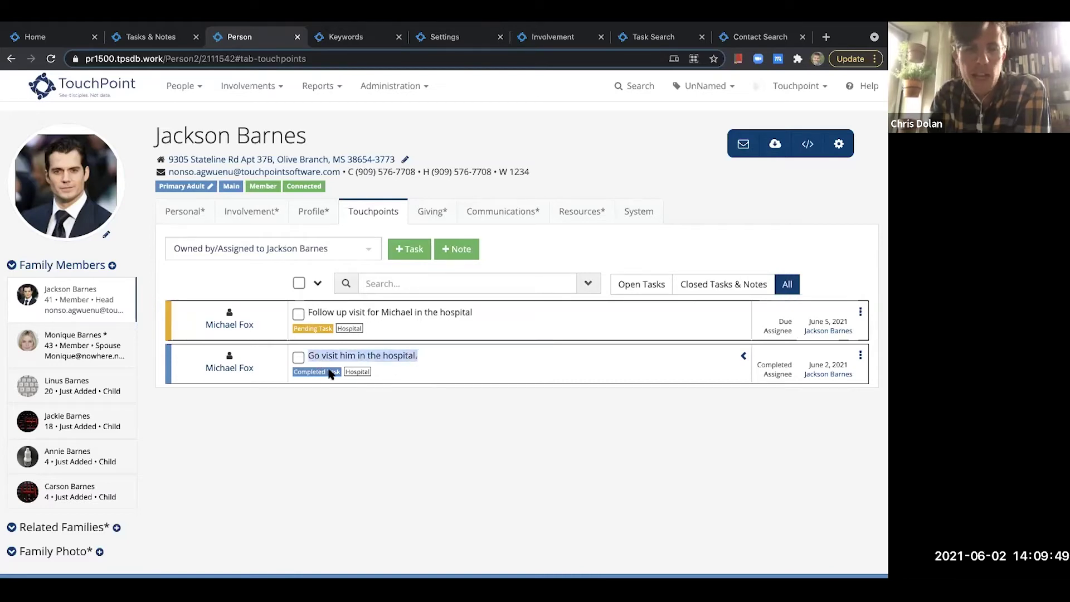
left_click(468, 331)
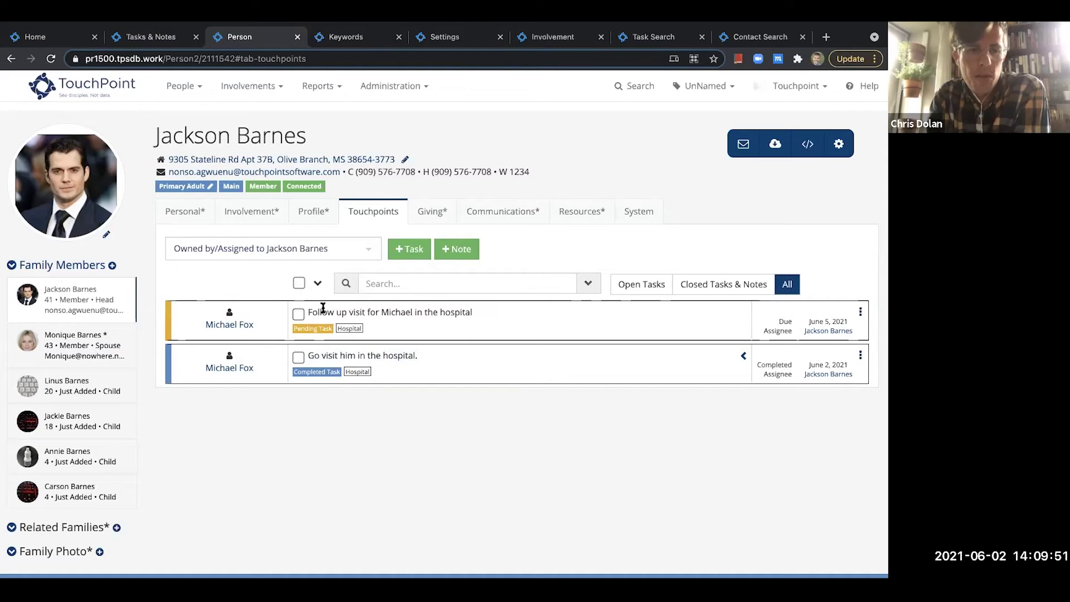
left_click_drag(310, 312, 472, 312)
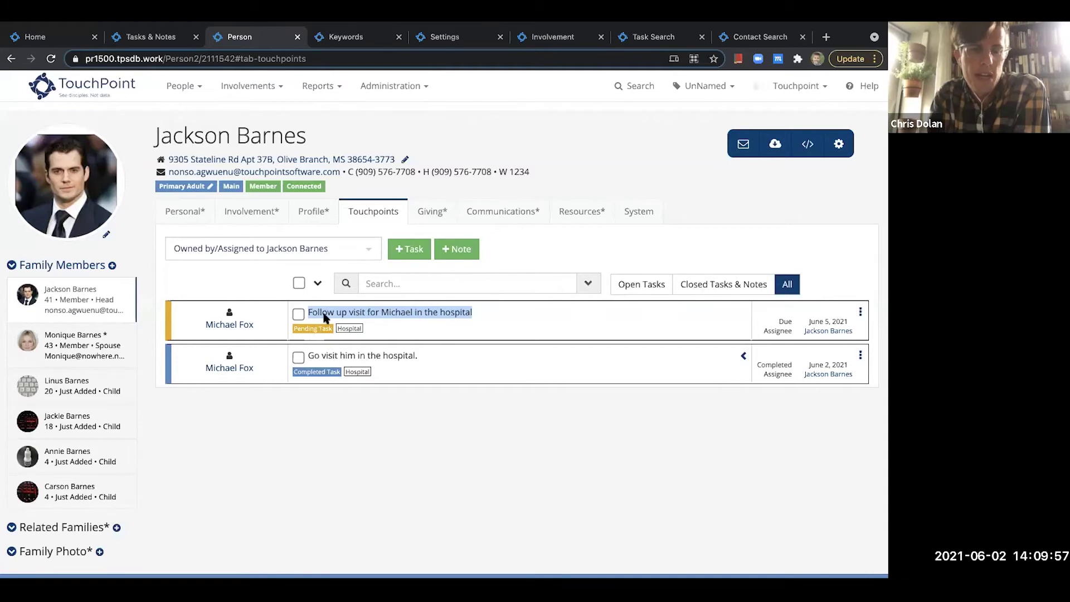
Decline the pending follow-up hospital visit task, with a reason saying "I am going to be out of town and unable to visit" the patient this time
left_click(860, 312)
left_click(787, 370)
left_click(423, 163)
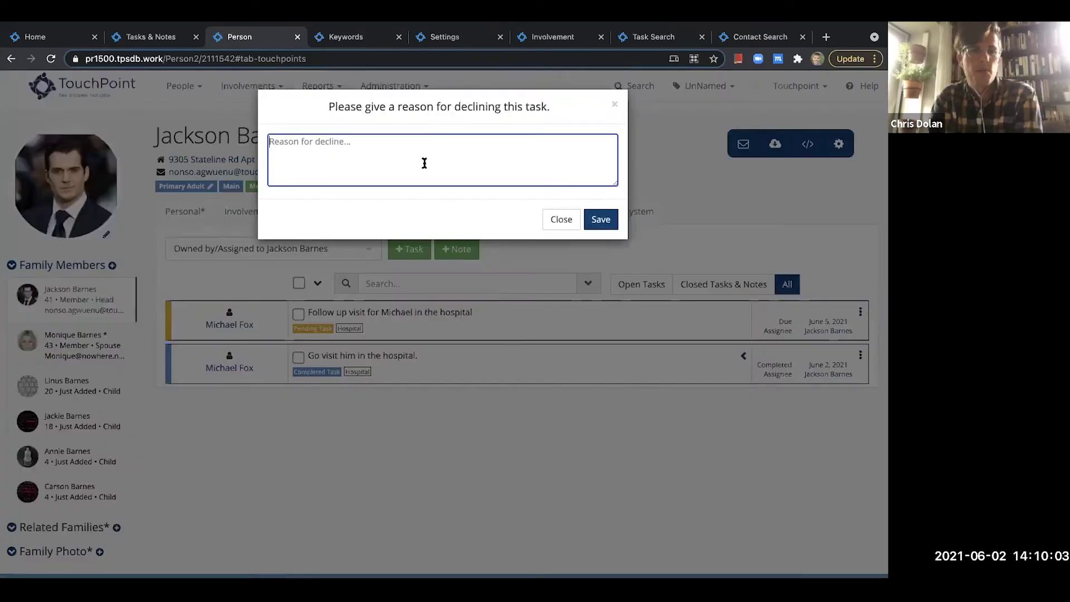
type("I")
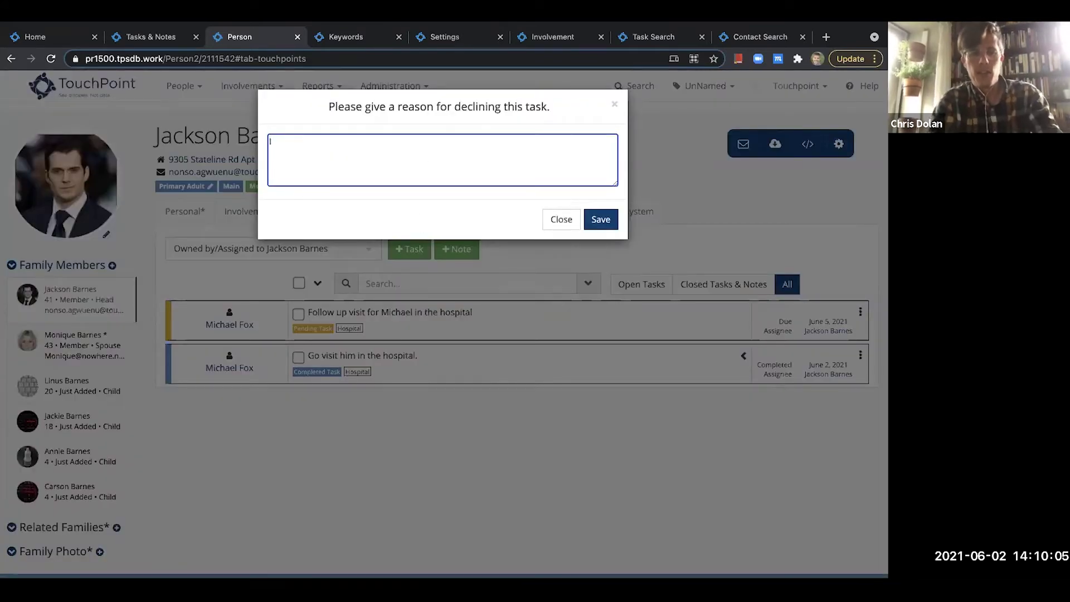
type(" am go")
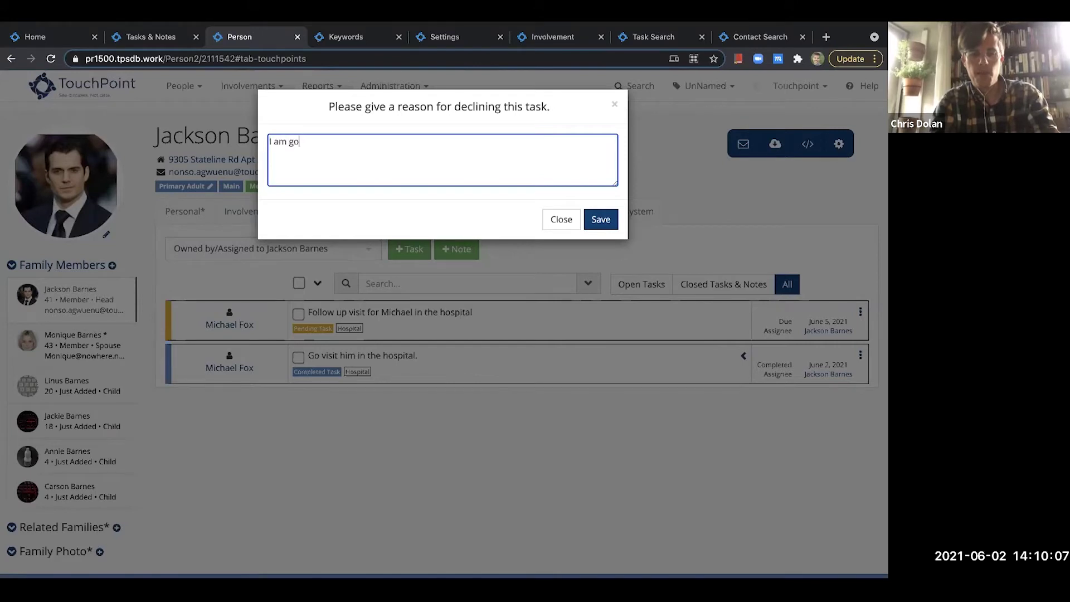
type("ing to be ou")
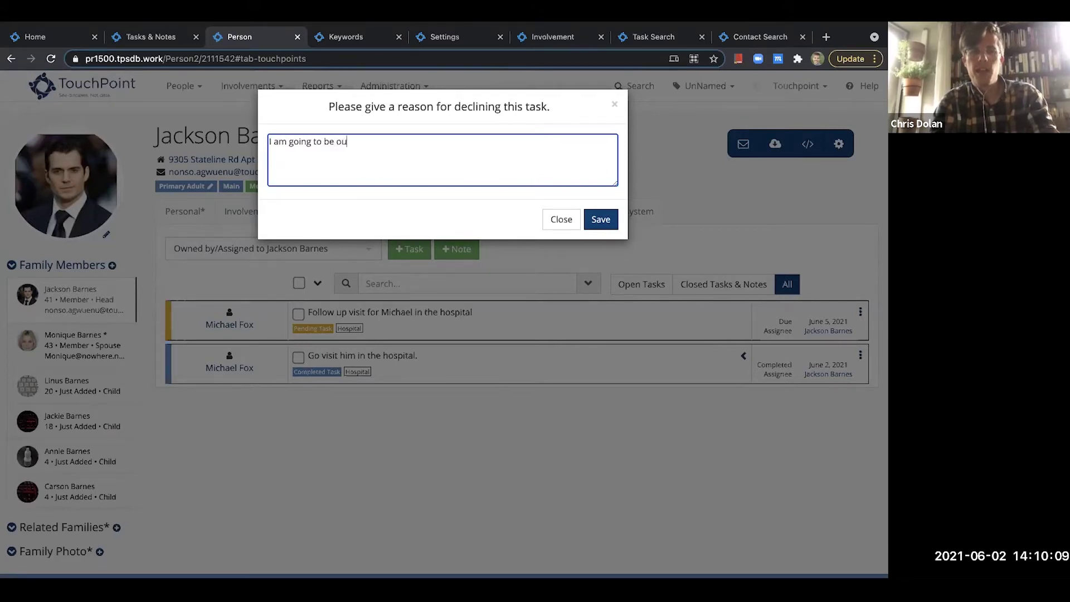
type("t of twon and")
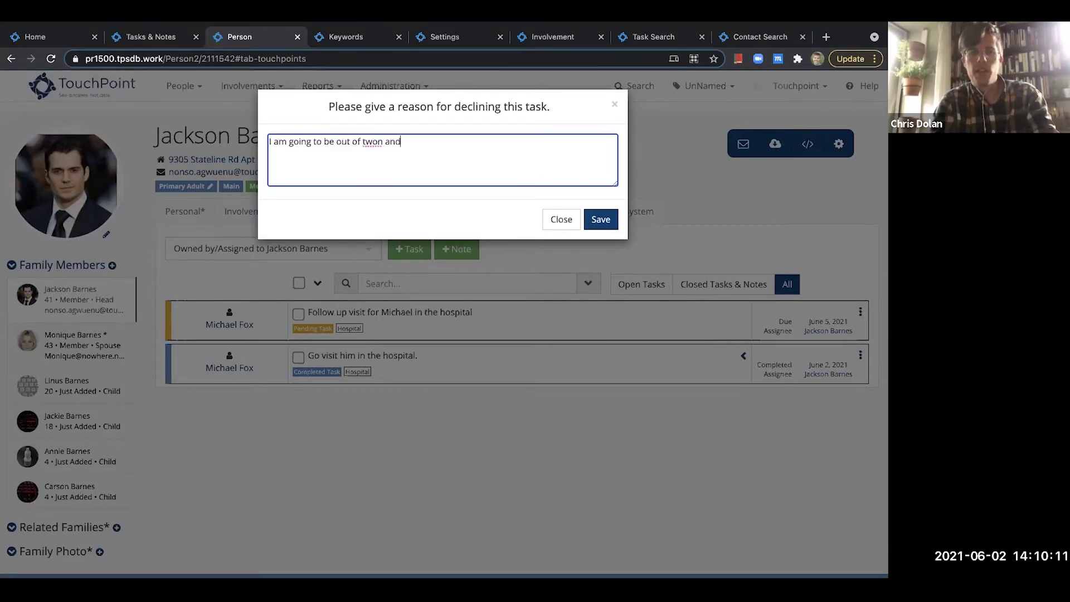
key("BackSpace")
key("BackSpace")
key("BackSpace")
key("BackSpace")
key("BackSpace")
key("BackSpace")
key("BackSpace")
type("own and unable to")
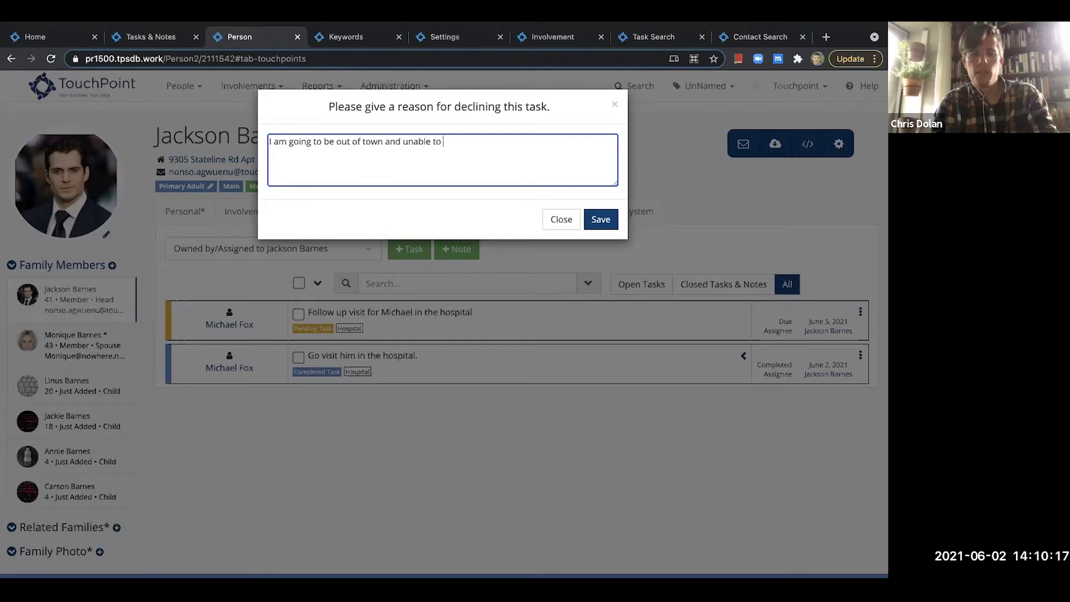
type(" visit Michael this time.")
left_click(596, 218)
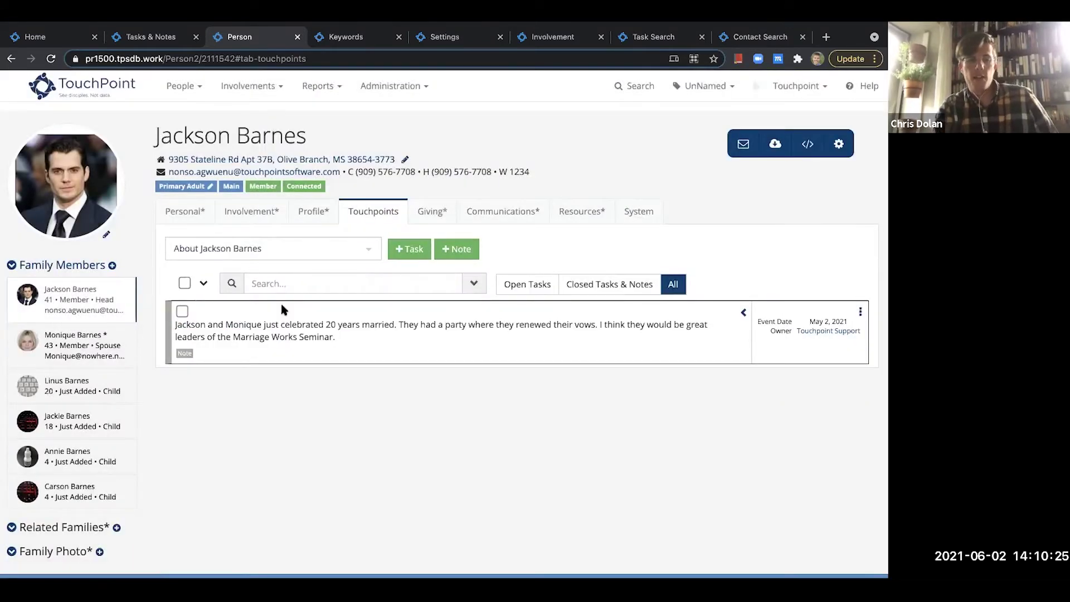
Check the follow-up hospital visit task in the person's Owned by/Assigned to touchpoints and in the reloaded full Tasks & Notes list
left_click(331, 251)
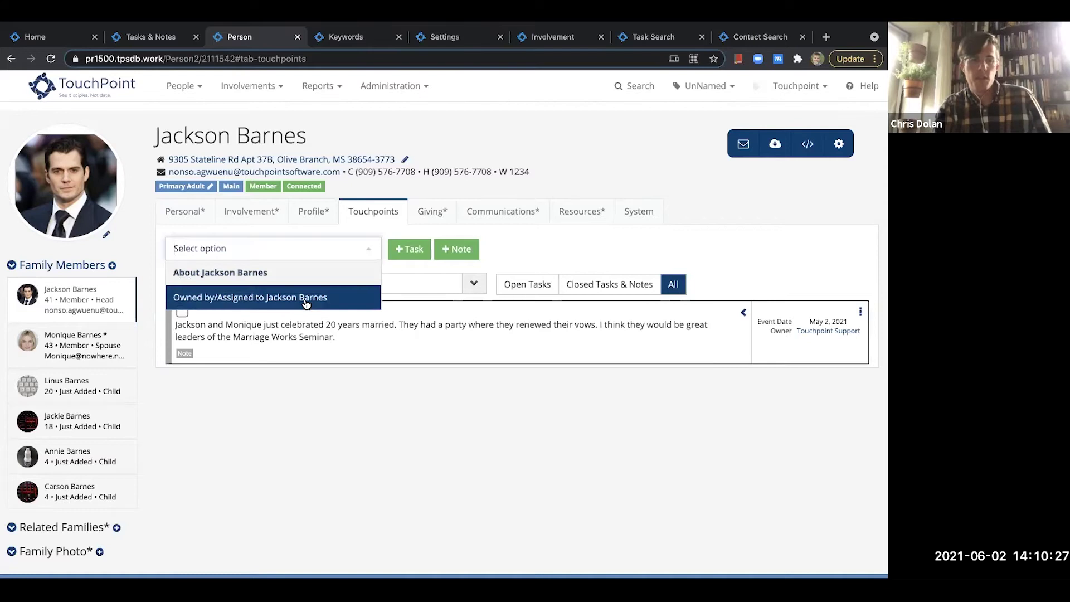
left_click(305, 297)
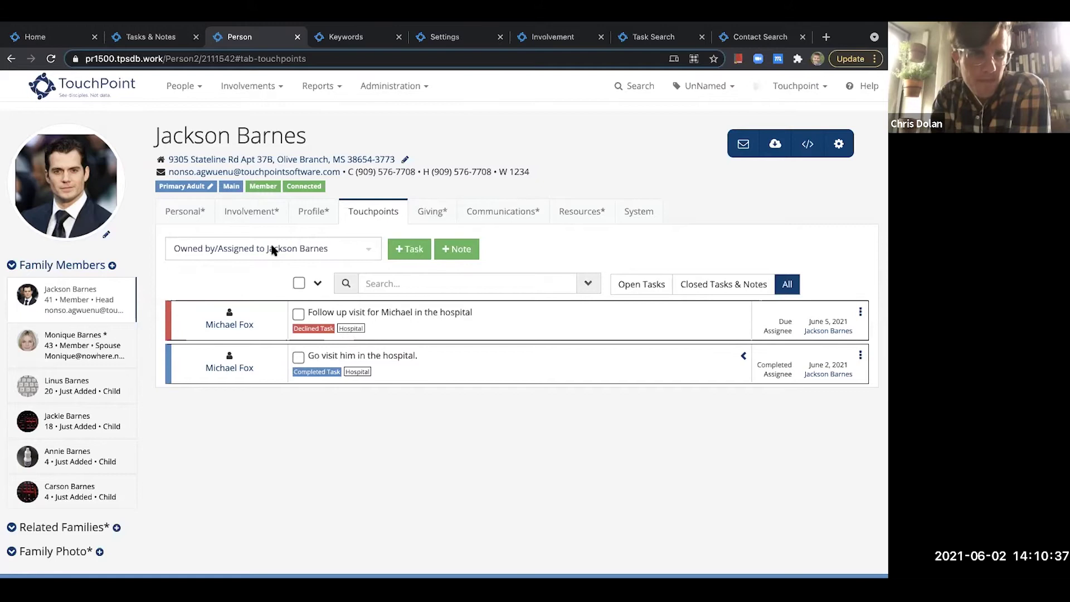
left_click(162, 39)
left_click(51, 59)
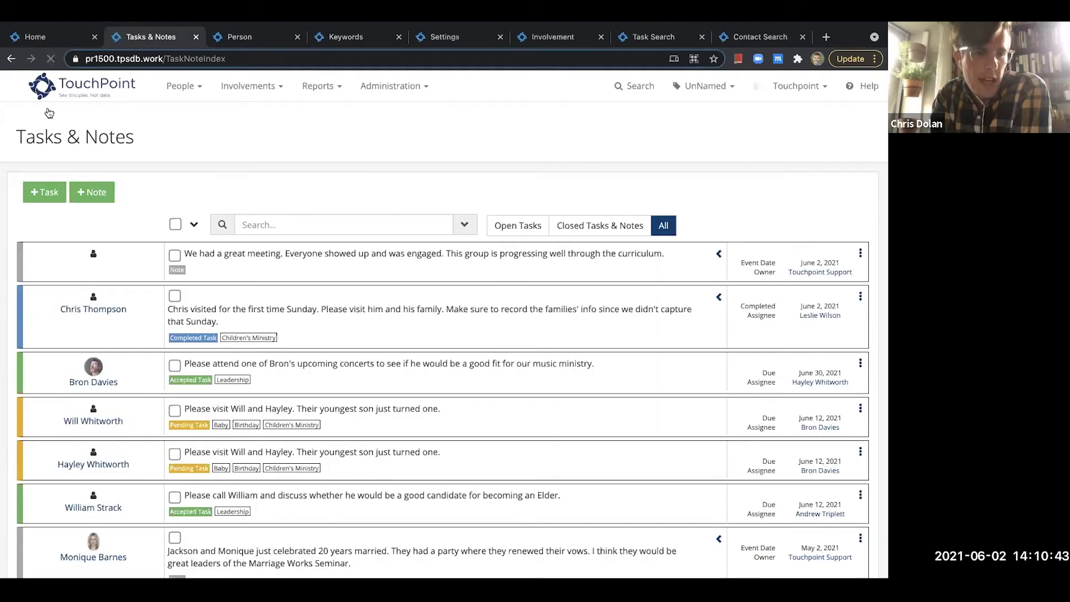
scroll(95, 440, "down", 4)
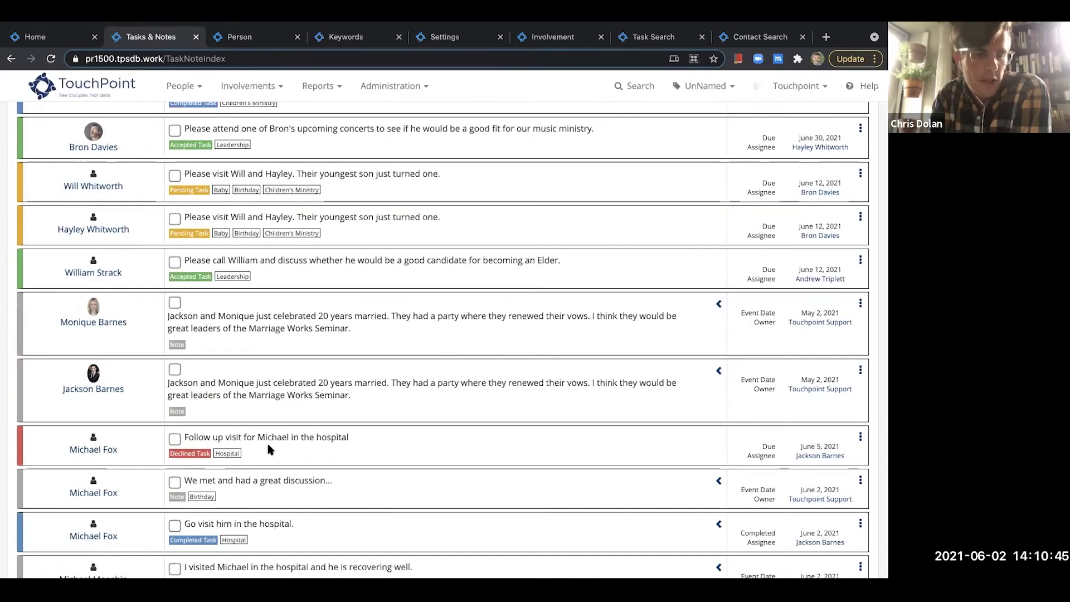
scroll(298, 445, "down", 3)
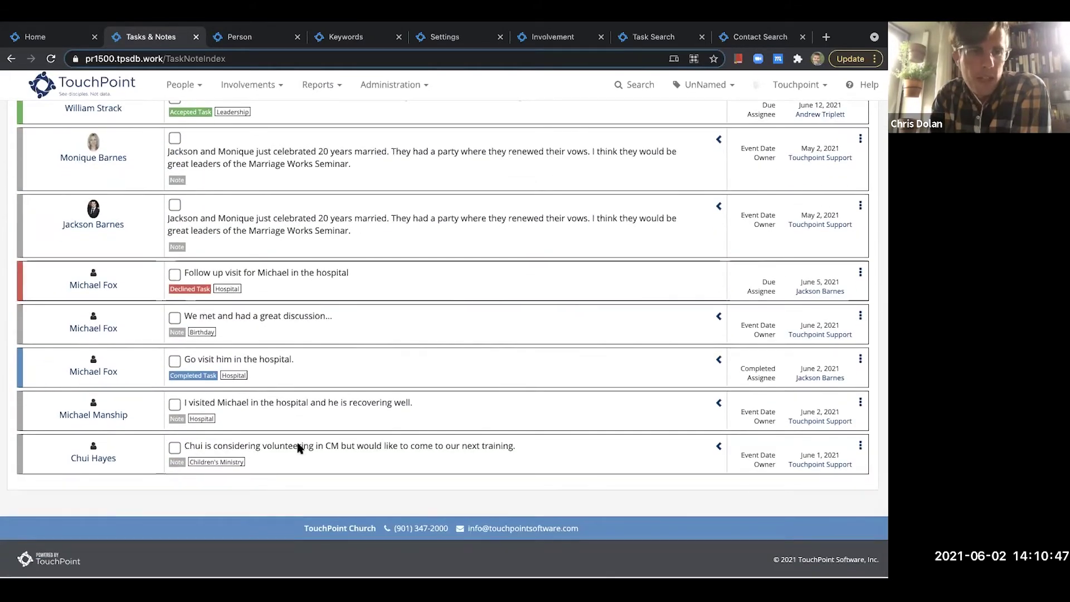
scroll(298, 446, "up", 10)
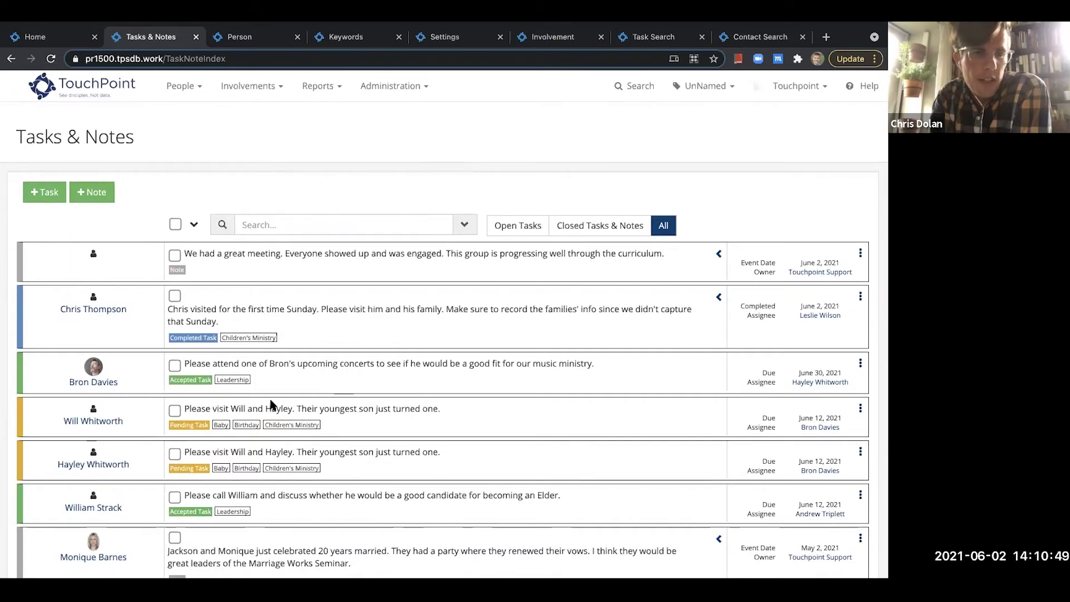
Add the Marriage Ministry keyword in bulk to both notes about the couple's 20 years of marriage
scroll(271, 404, "down", 2)
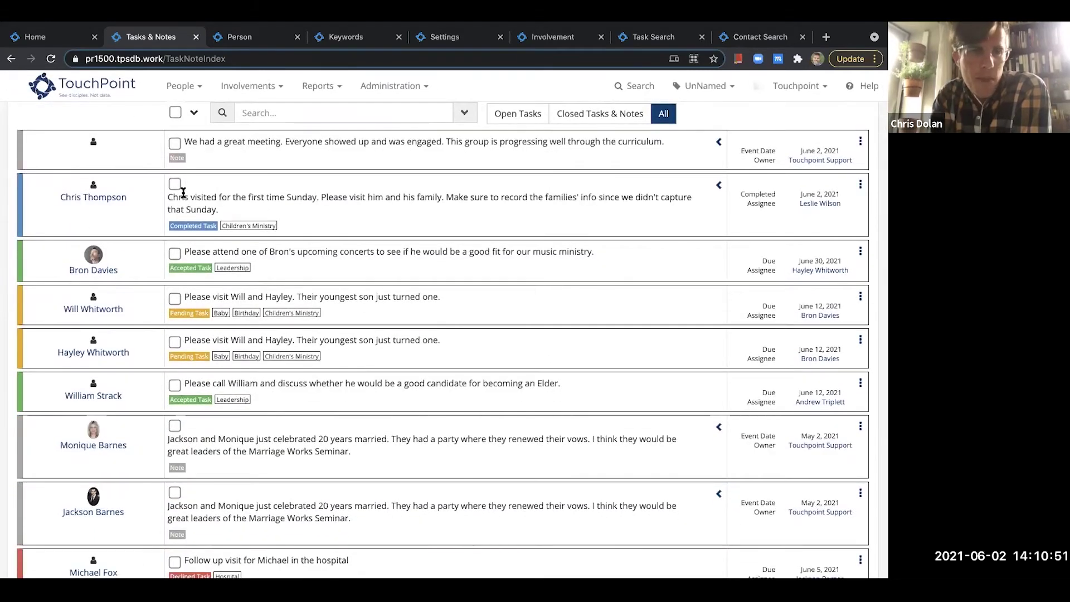
scroll(223, 252, "down", 2)
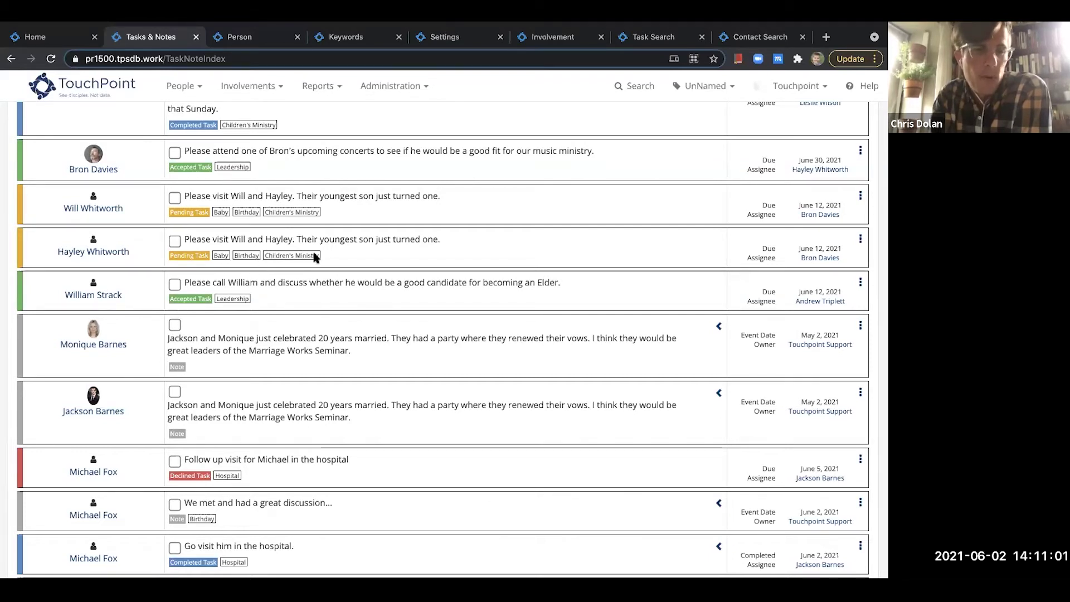
left_click(174, 324)
left_click(174, 392)
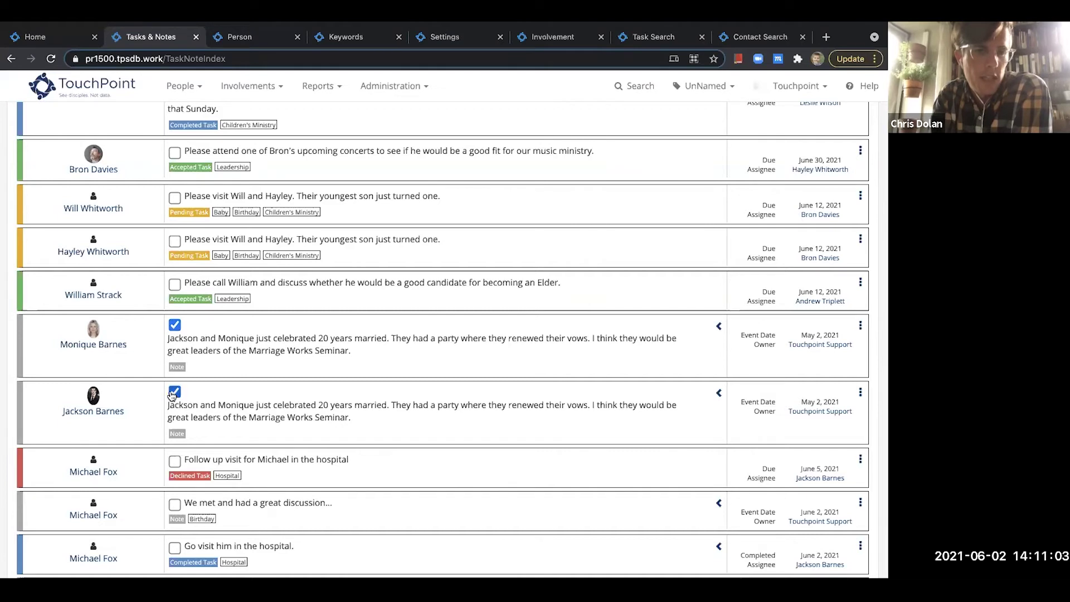
scroll(176, 363, "up", 3)
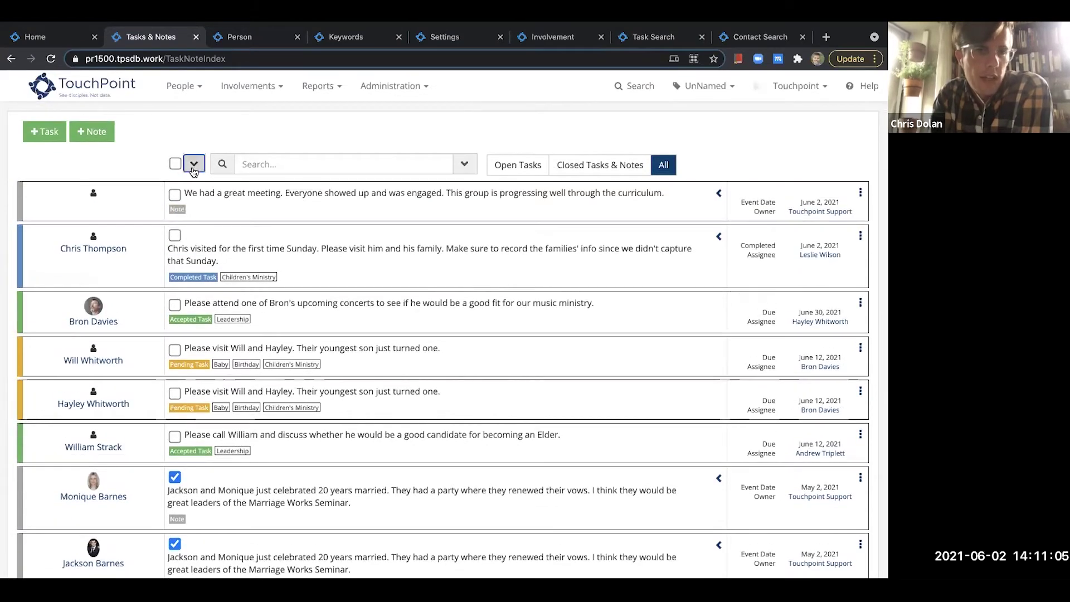
left_click(193, 164)
left_click(214, 251)
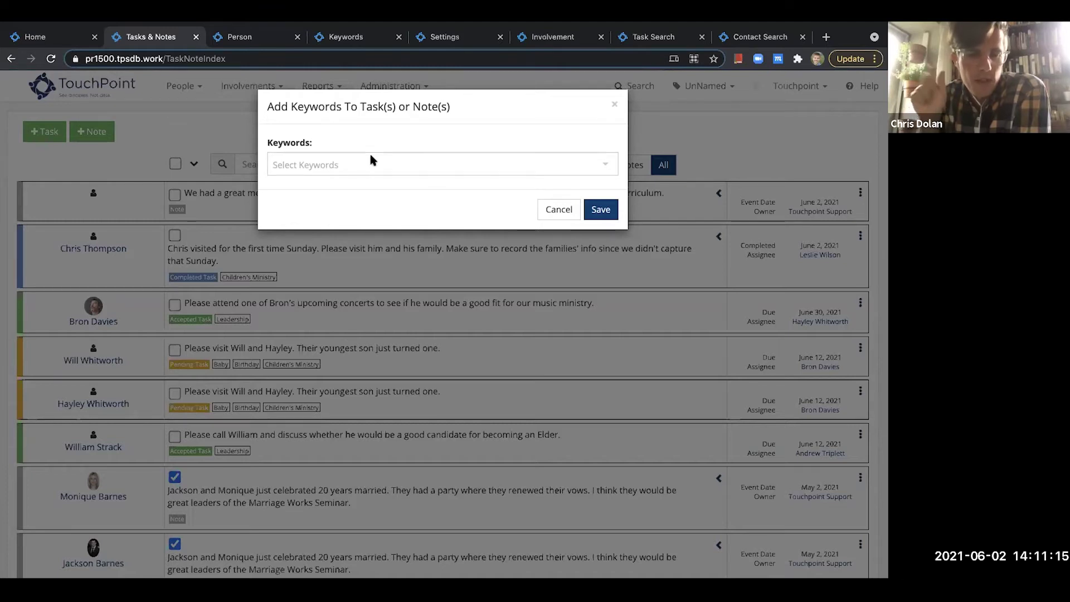
left_click(371, 158)
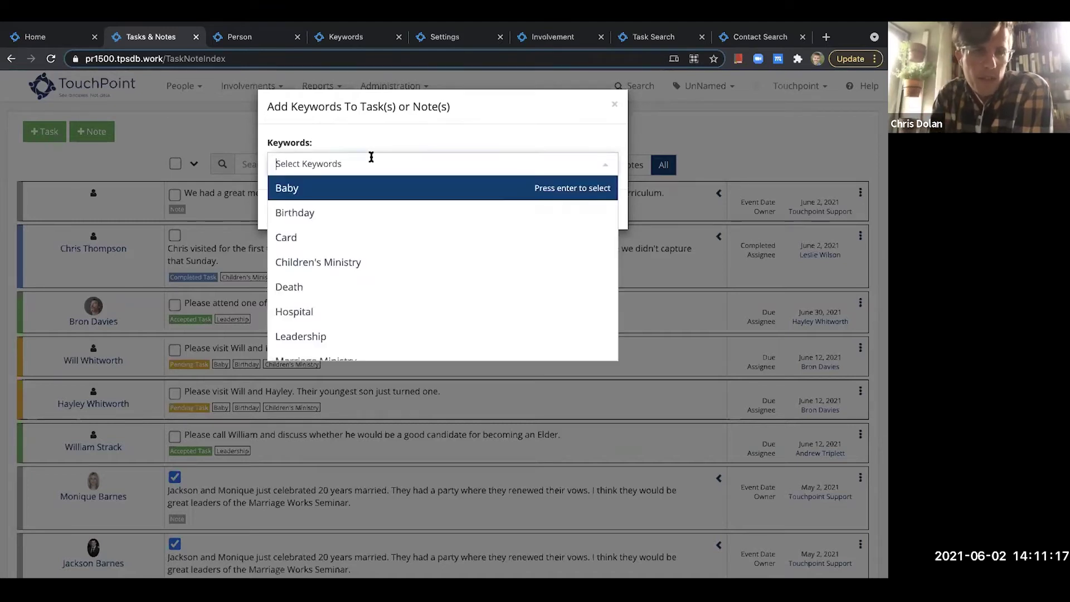
left_click(383, 145)
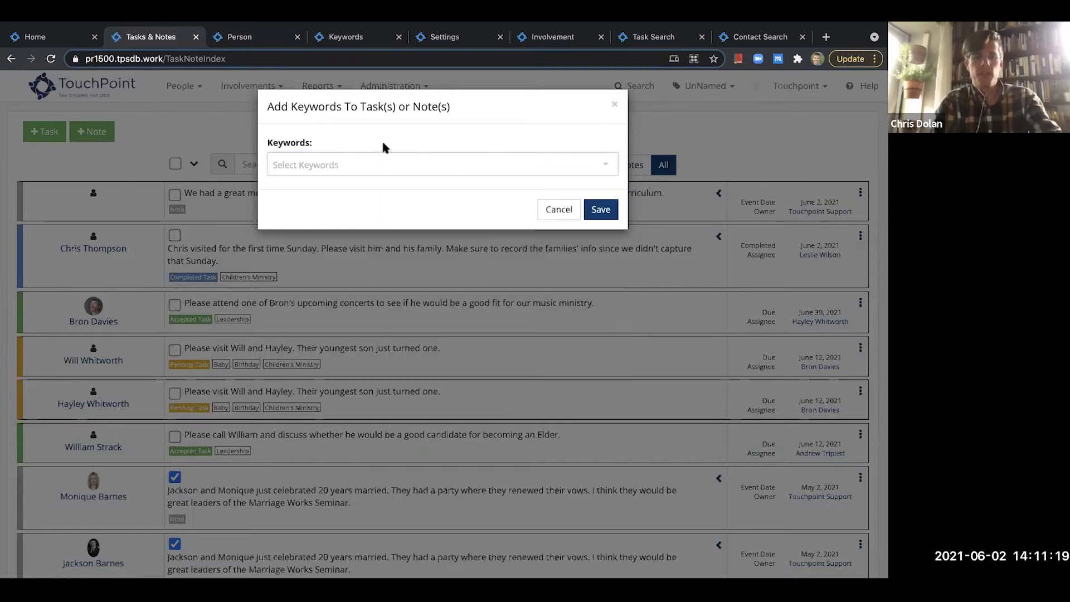
left_click(386, 157)
type("min")
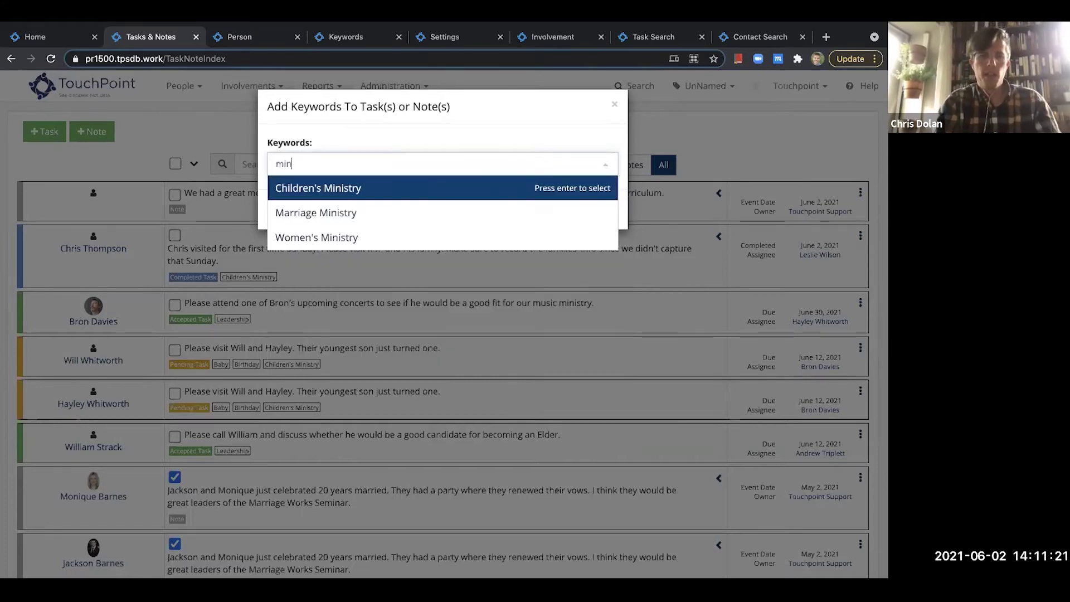
left_click(369, 212)
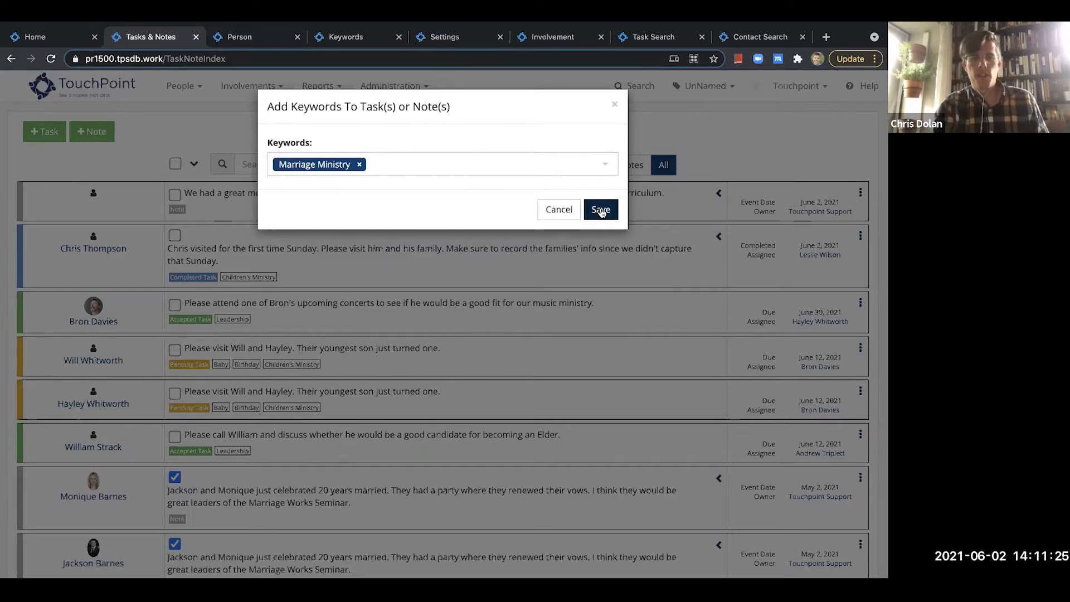
left_click(600, 210)
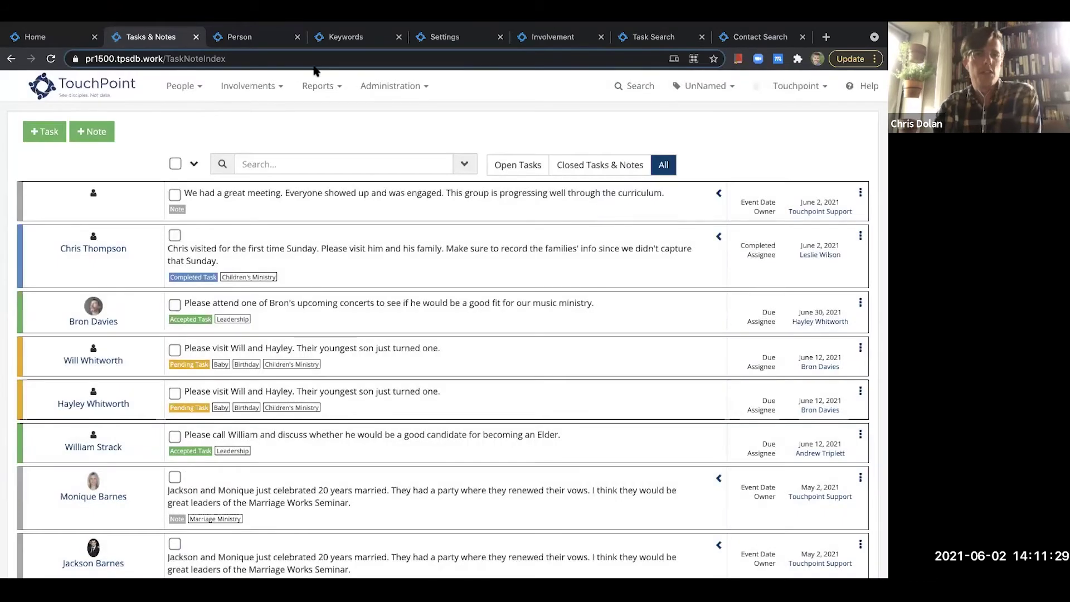
Look through the list of defined keywords and return to Tasks & Notes to compare it with the keyword labels there
left_click(348, 37)
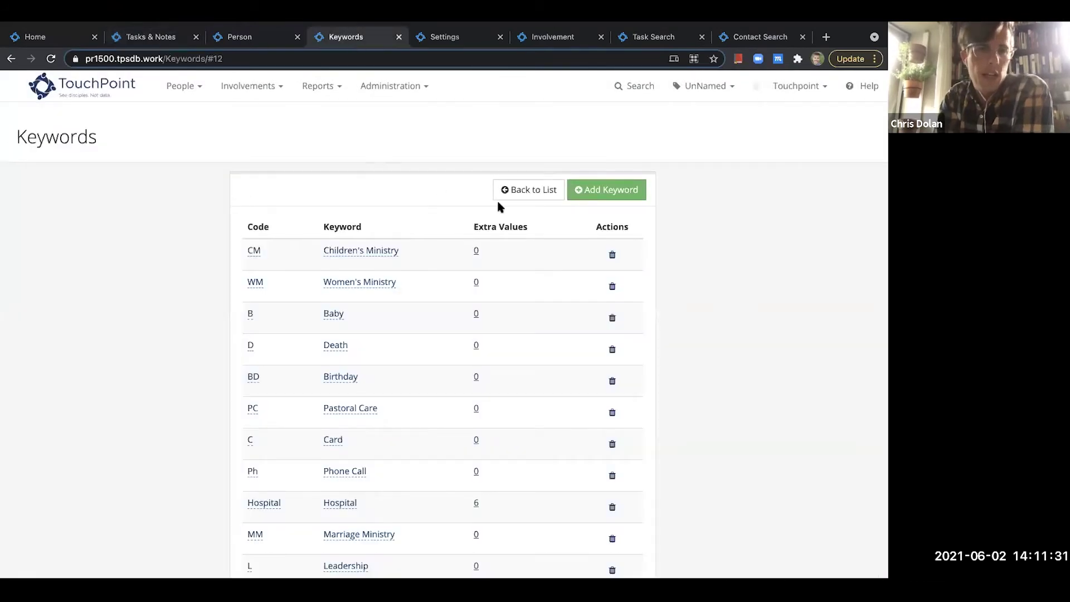
scroll(422, 293, "down", 3)
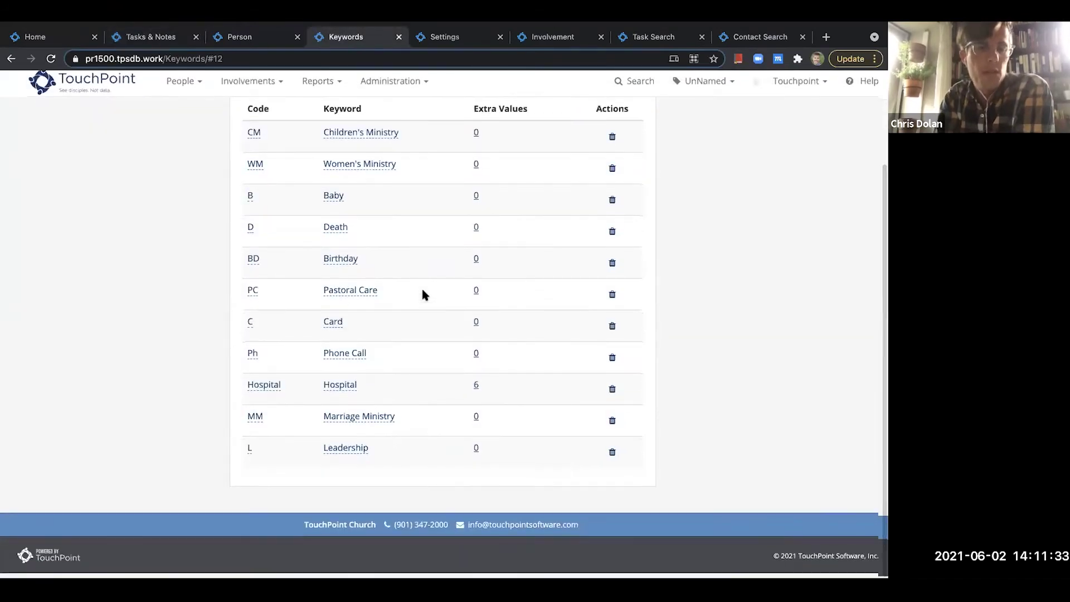
scroll(422, 294, "up", 3)
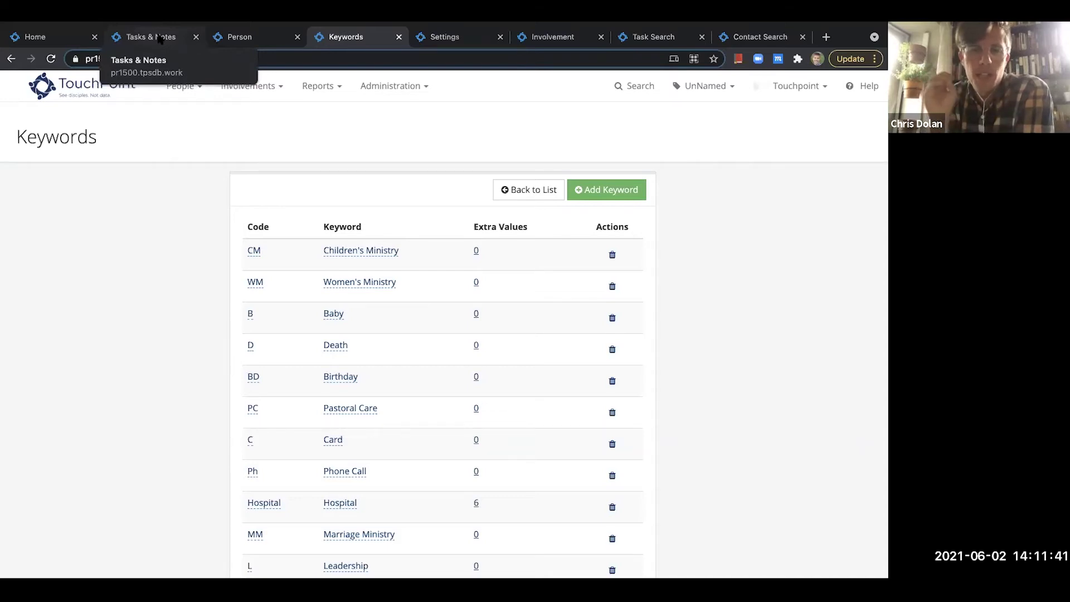
left_click(160, 38)
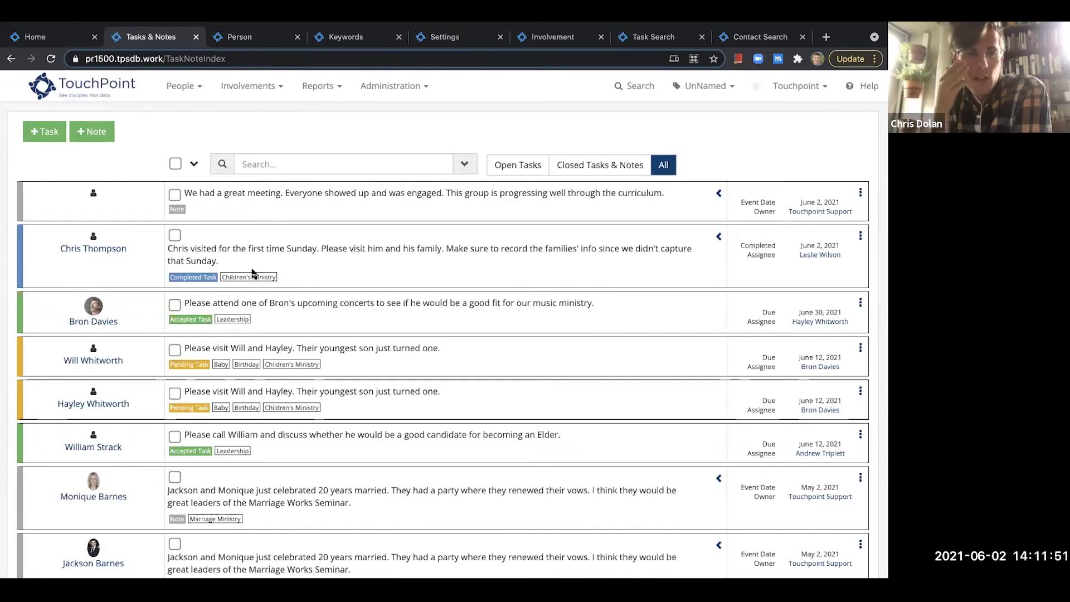
Examine the Merge Keyword options offered on deleting the Children's Ministry keyword in the Keywords list, and leave without merging or deleting it
left_click(346, 39)
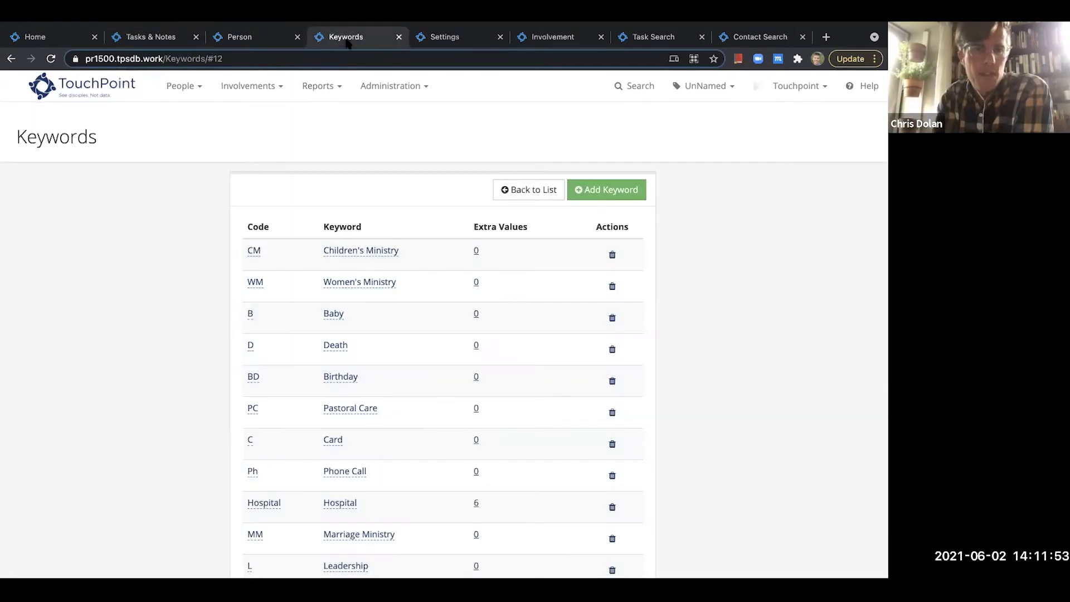
left_click(611, 256)
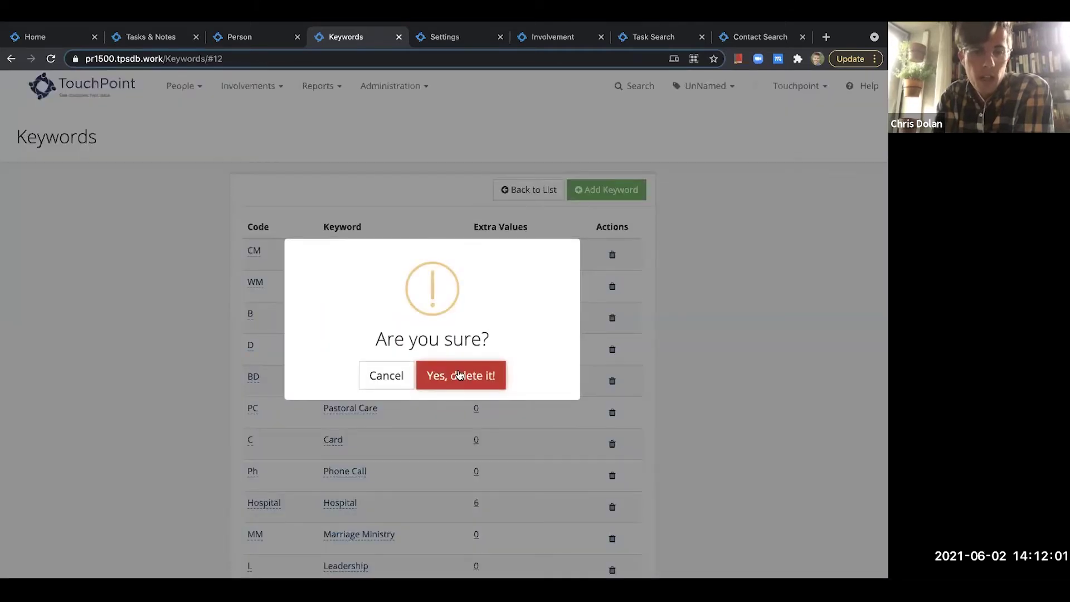
left_click(384, 375)
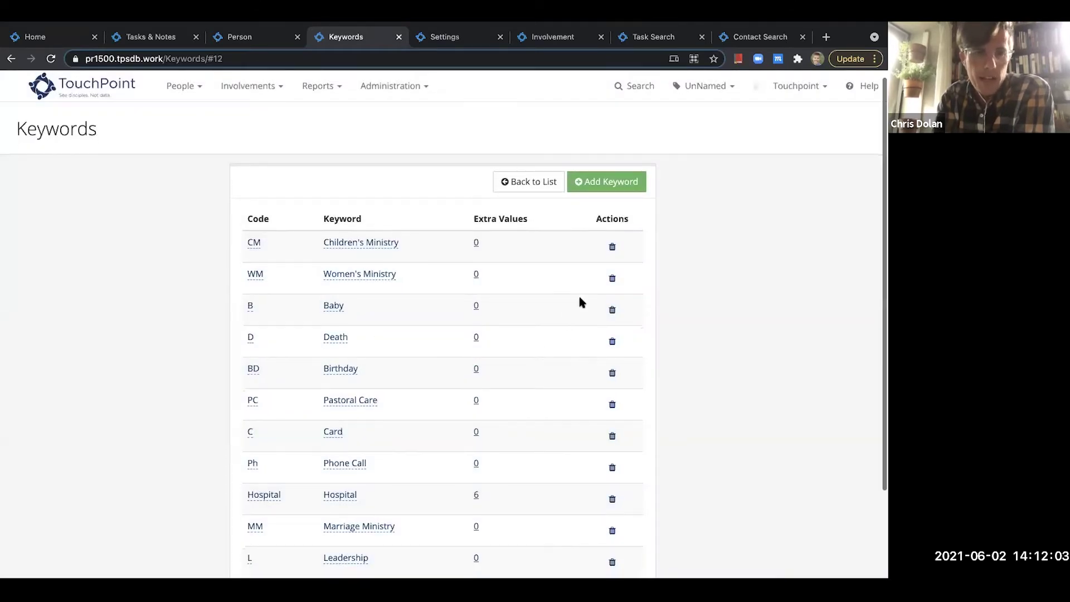
scroll(557, 345, "down", 1)
left_click(612, 190)
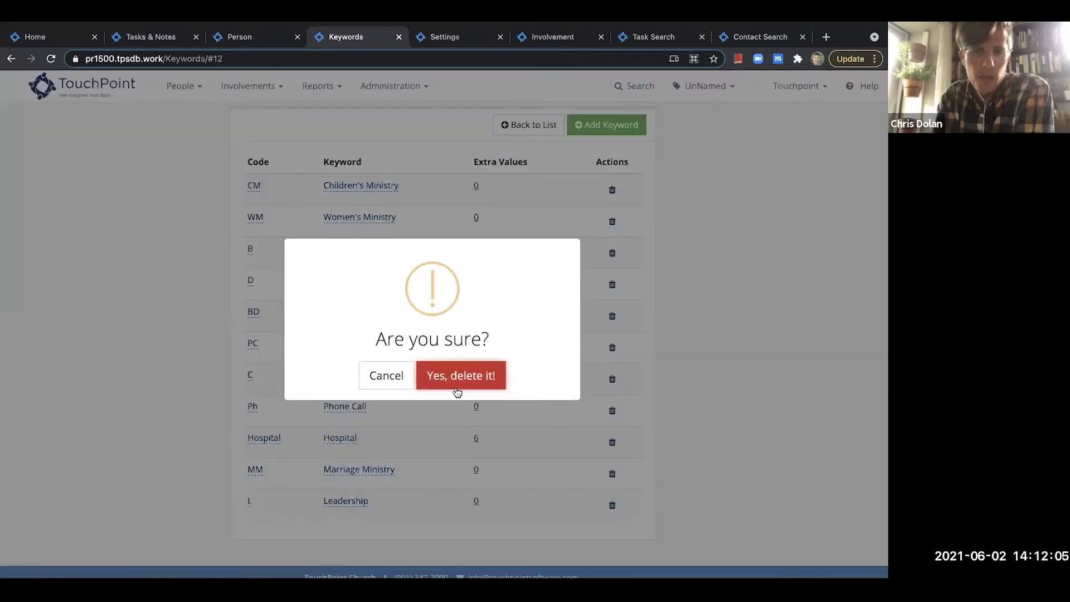
left_click(458, 377)
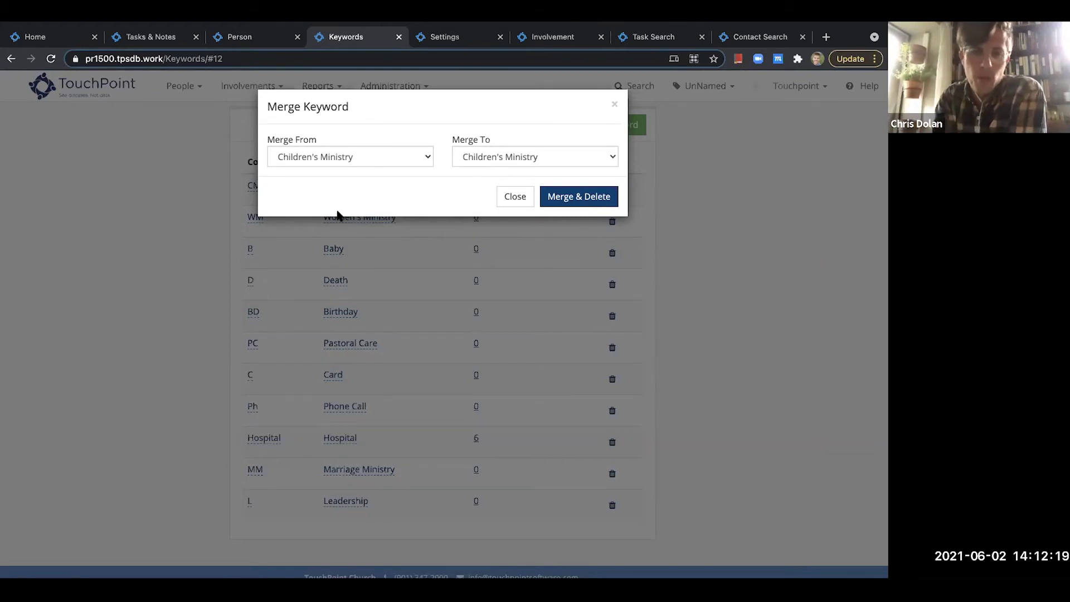
left_click(615, 107)
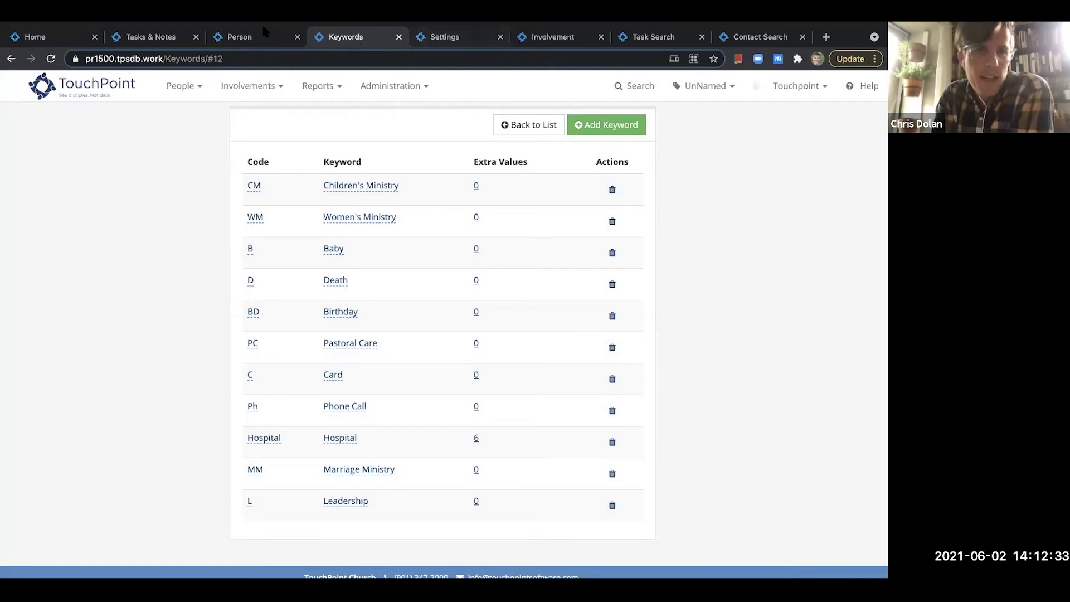
Review the bulk actions offered for the person's touchpoints, and return to the Tasks & Notes list
left_click(265, 38)
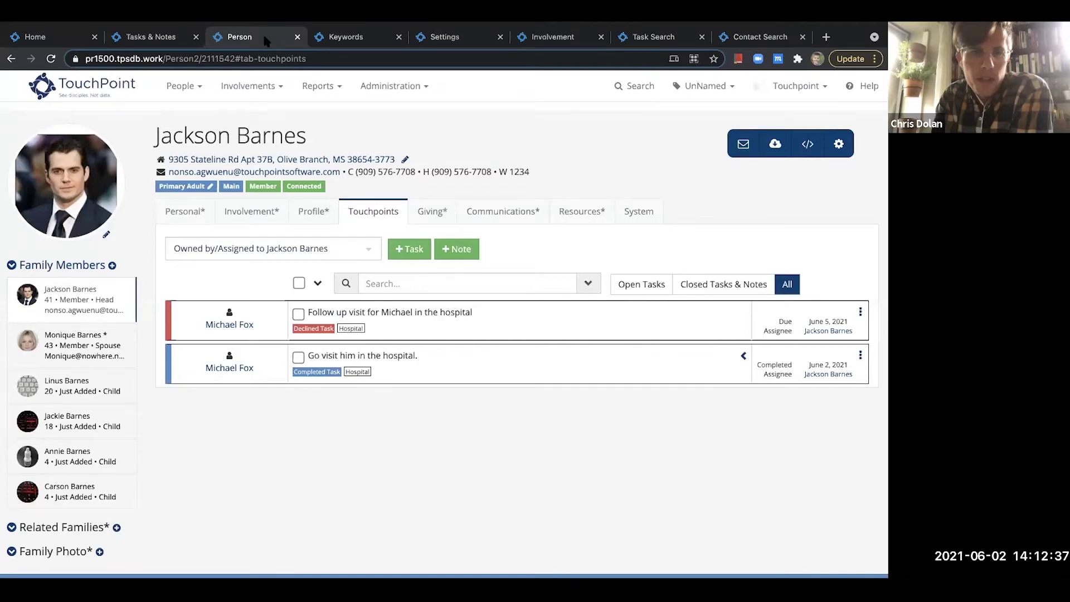
left_click(317, 283)
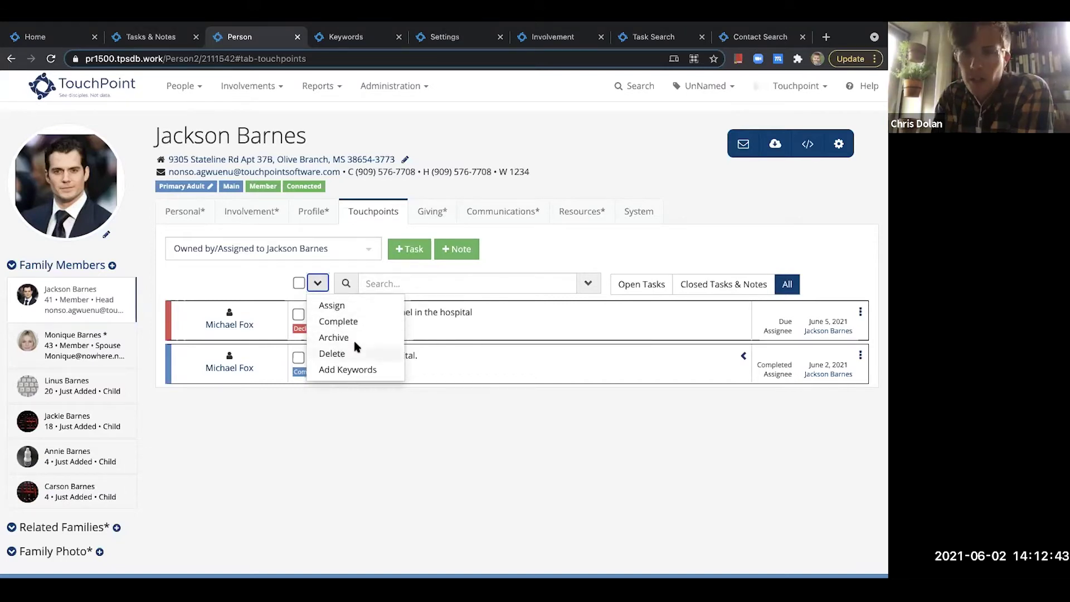
left_click(341, 196)
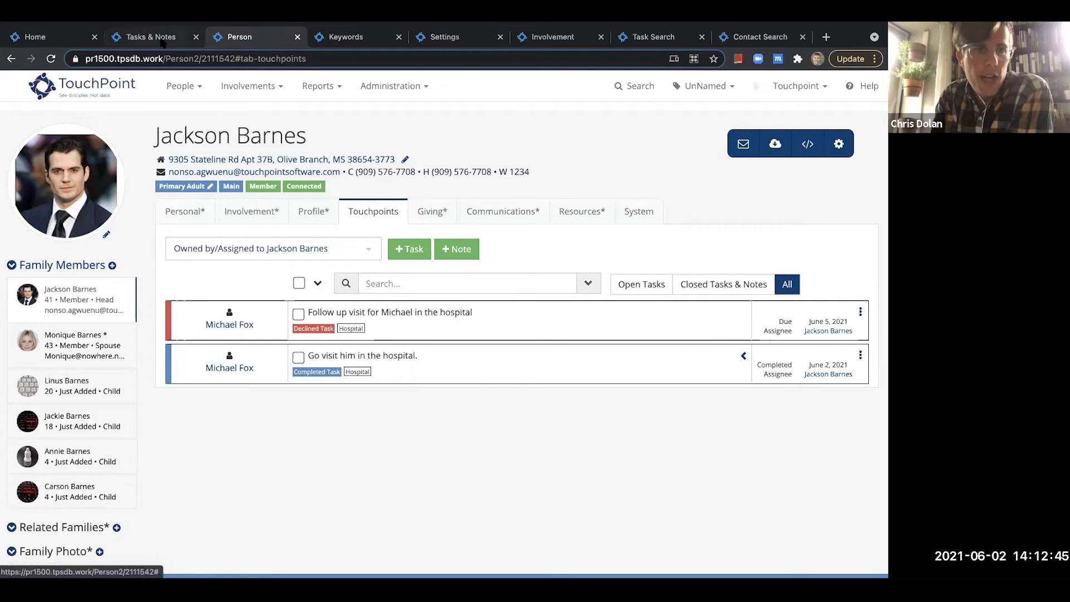
key("ctrl+shift+Tab")
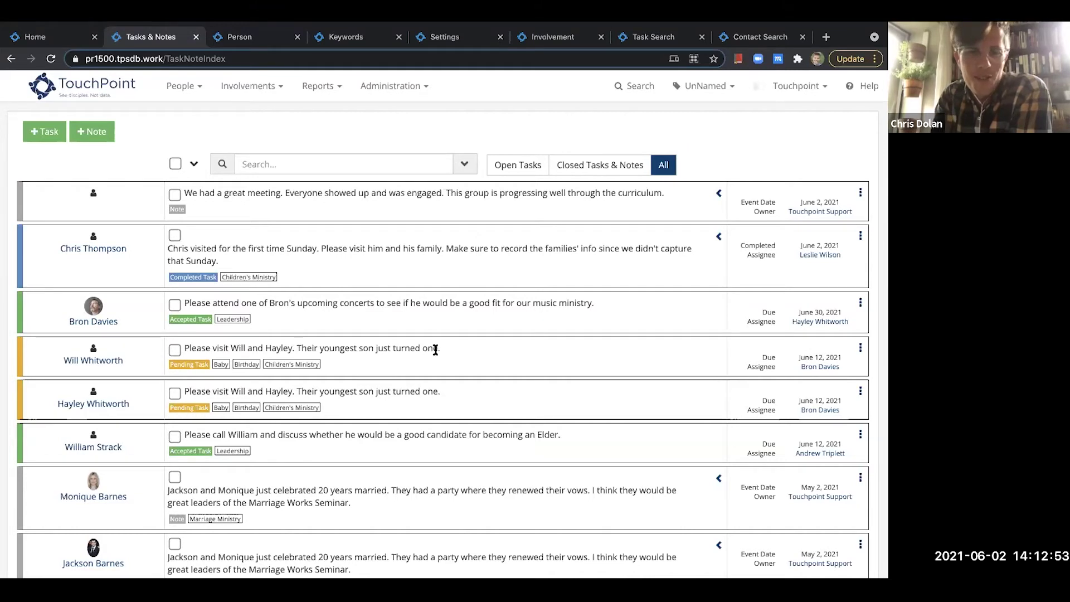
Try out the Complete Task form on the first pending youngest-son visit task with note details "jhh", and close it without saving
left_click(860, 348)
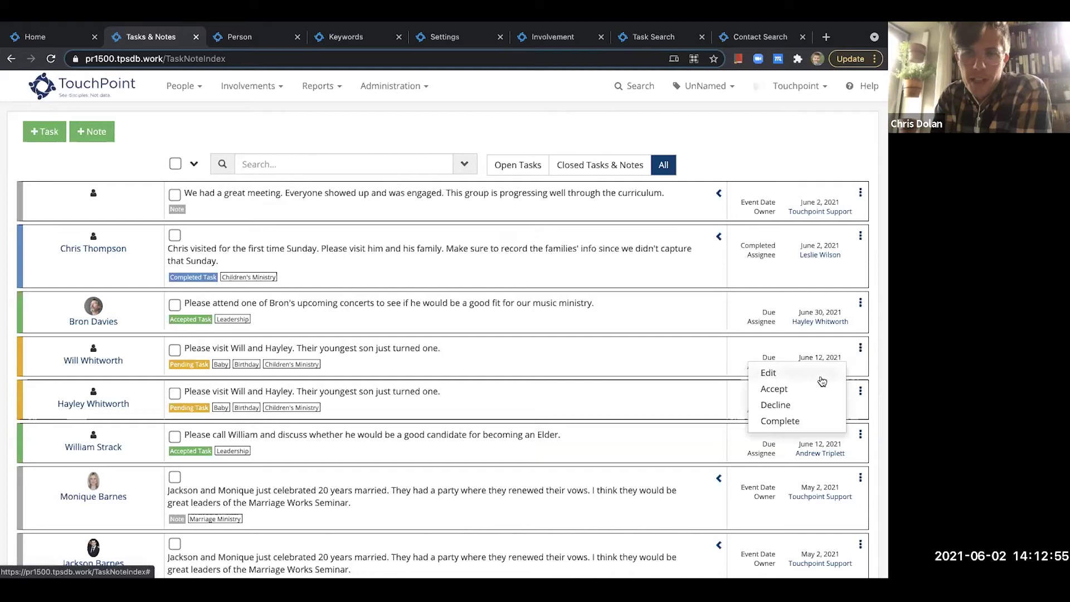
left_click(780, 421)
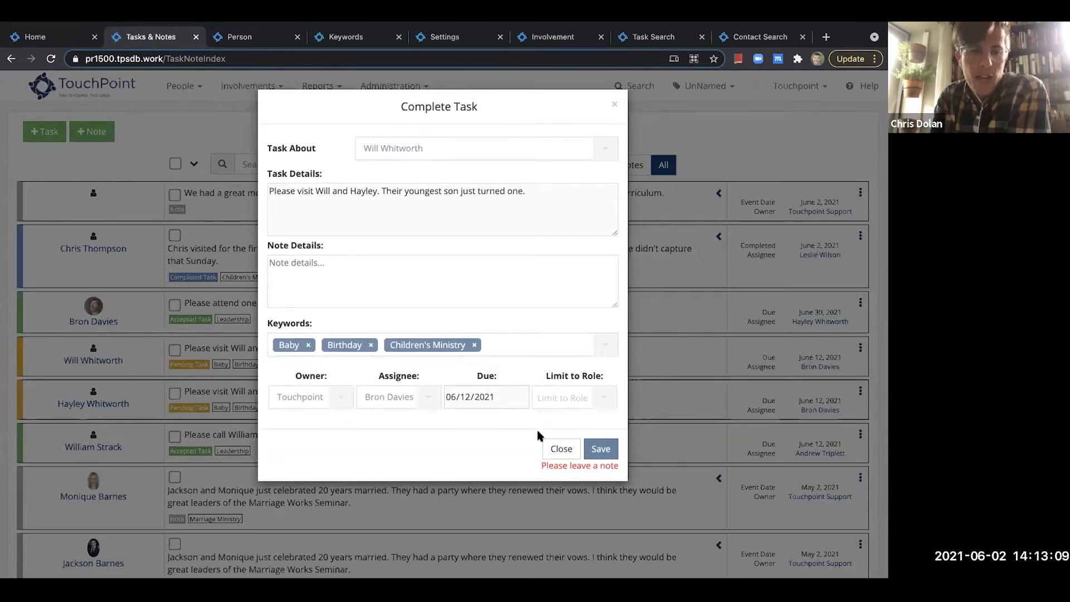
left_click(350, 270)
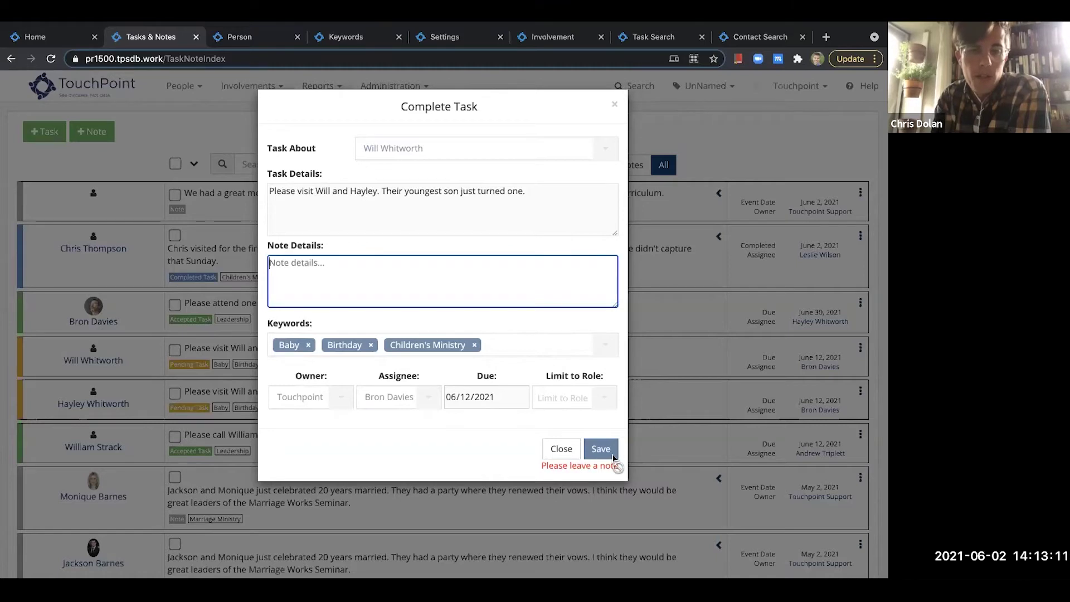
type("jhh")
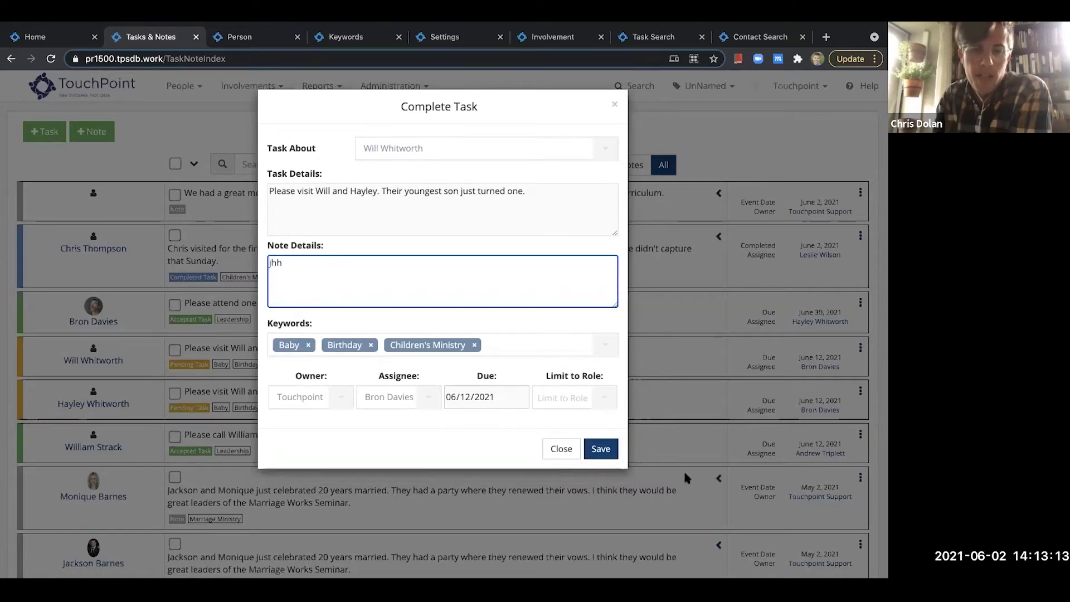
left_click(559, 449)
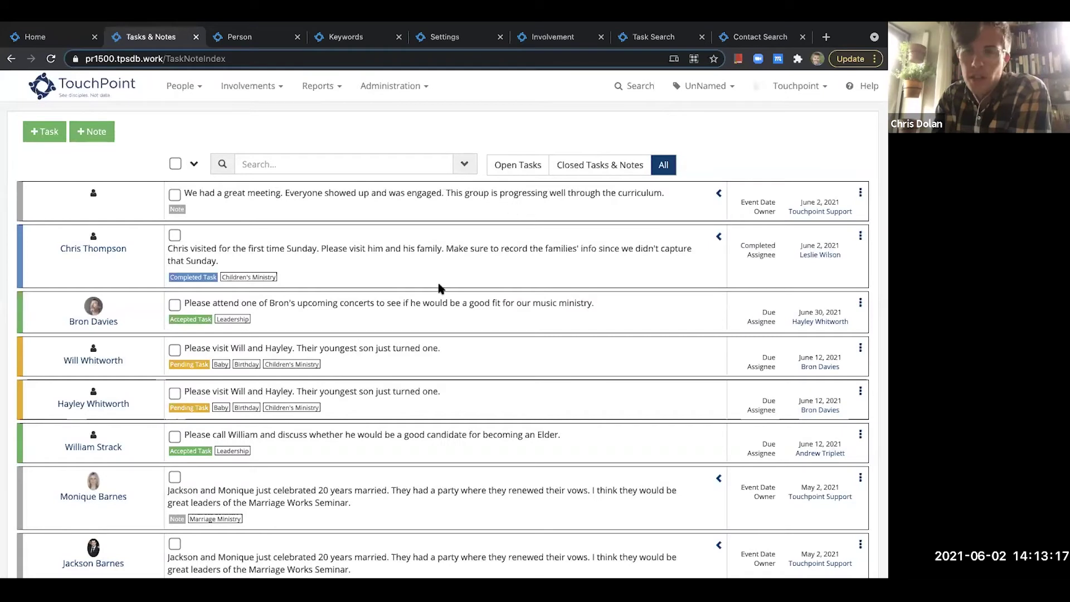
Start a new note about the person with the Elder candidate task, with "example note" as its details
left_click(88, 133)
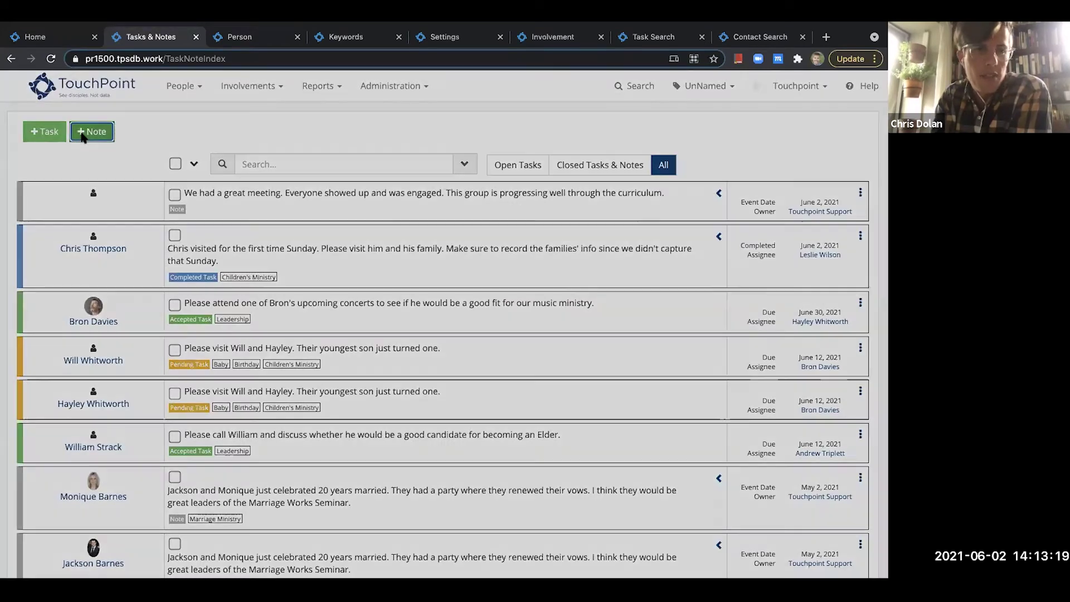
left_click(375, 128)
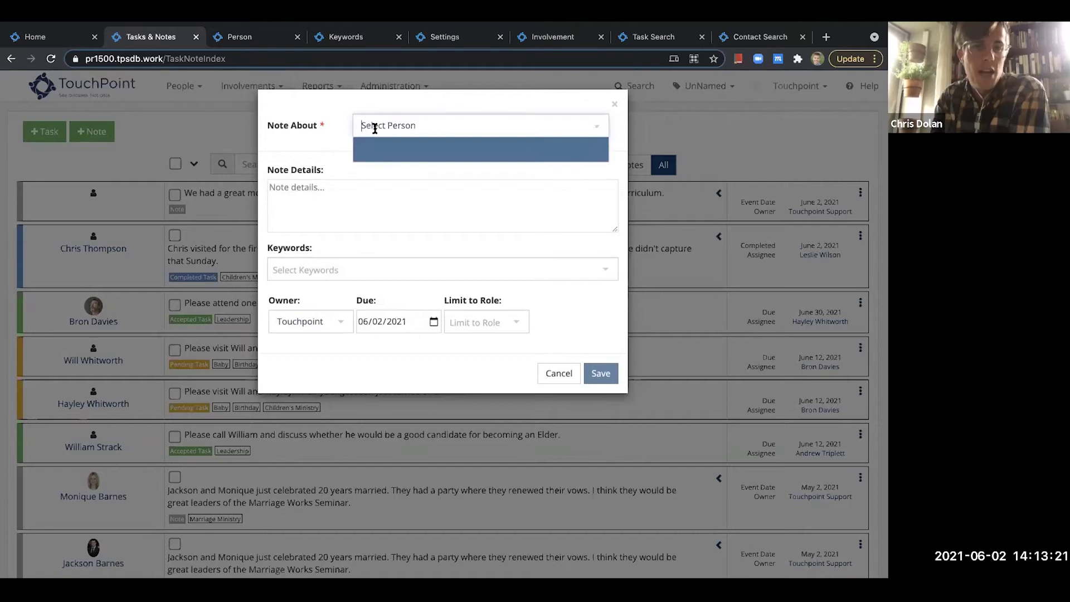
type("will")
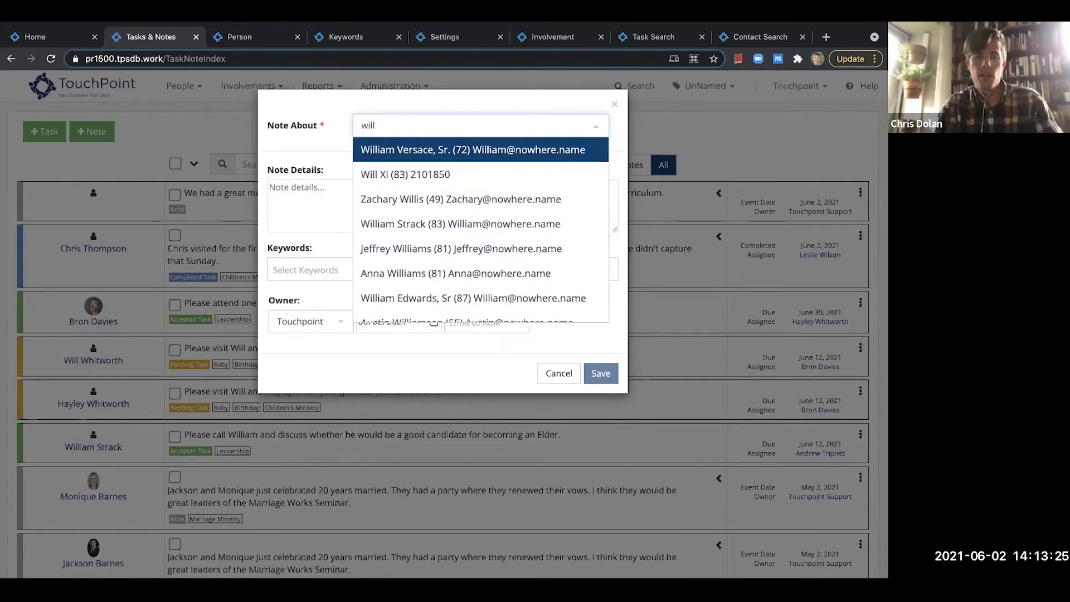
left_click(395, 223)
left_click(381, 214)
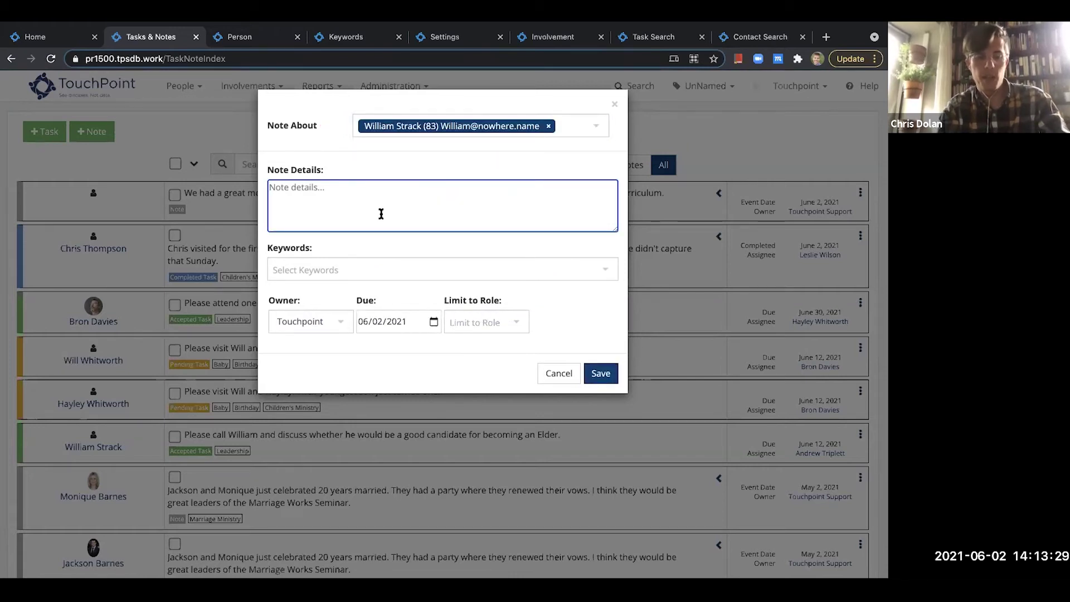
type("example note")
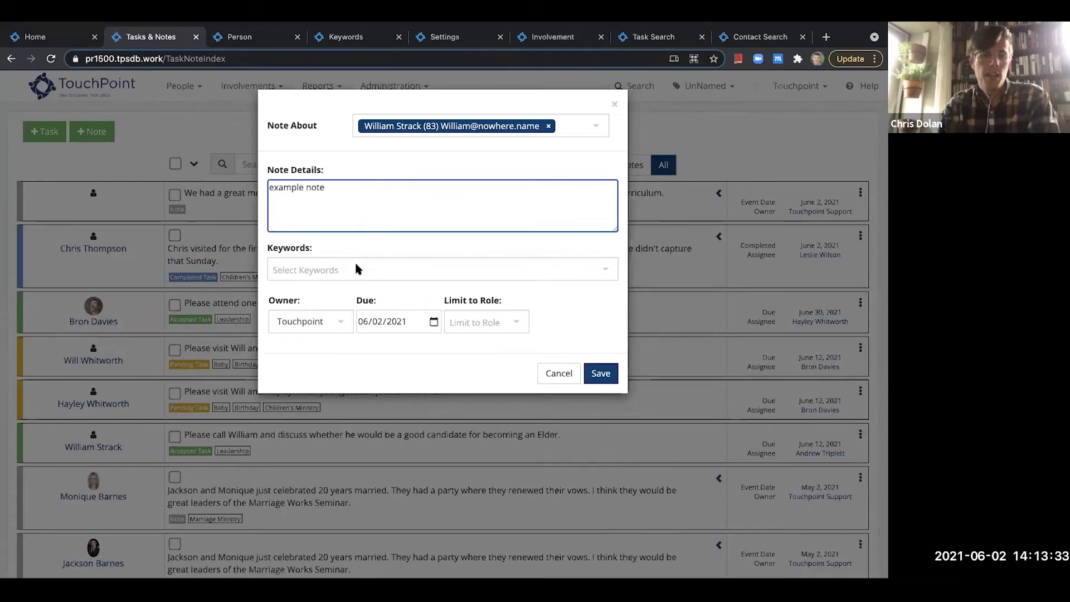
Add the Birthday and Card keywords to the example note and save it
left_click(348, 269)
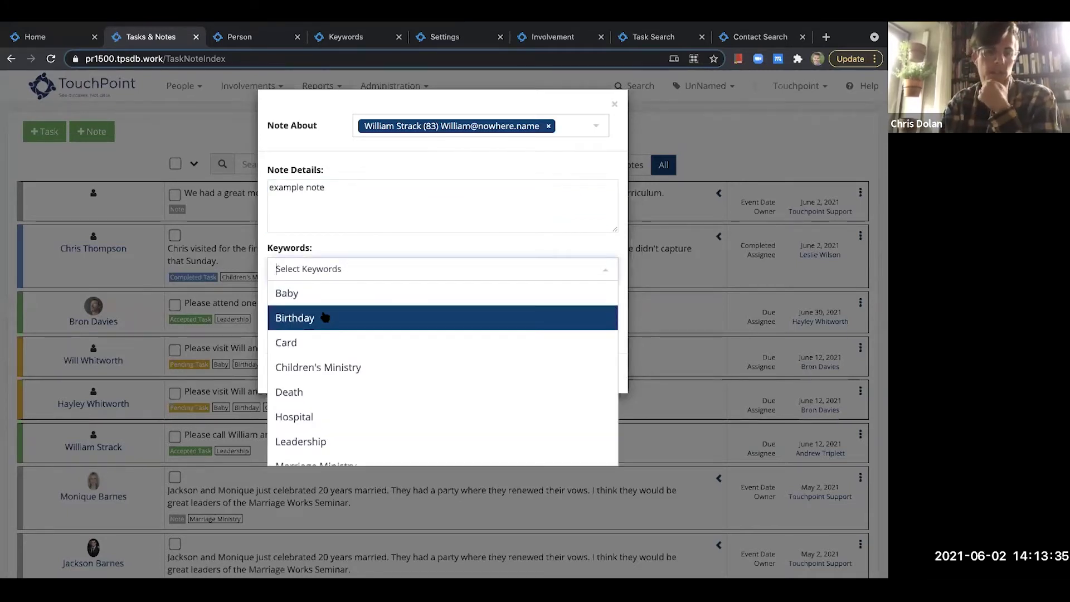
left_click(323, 315)
left_click(337, 269)
left_click(293, 356)
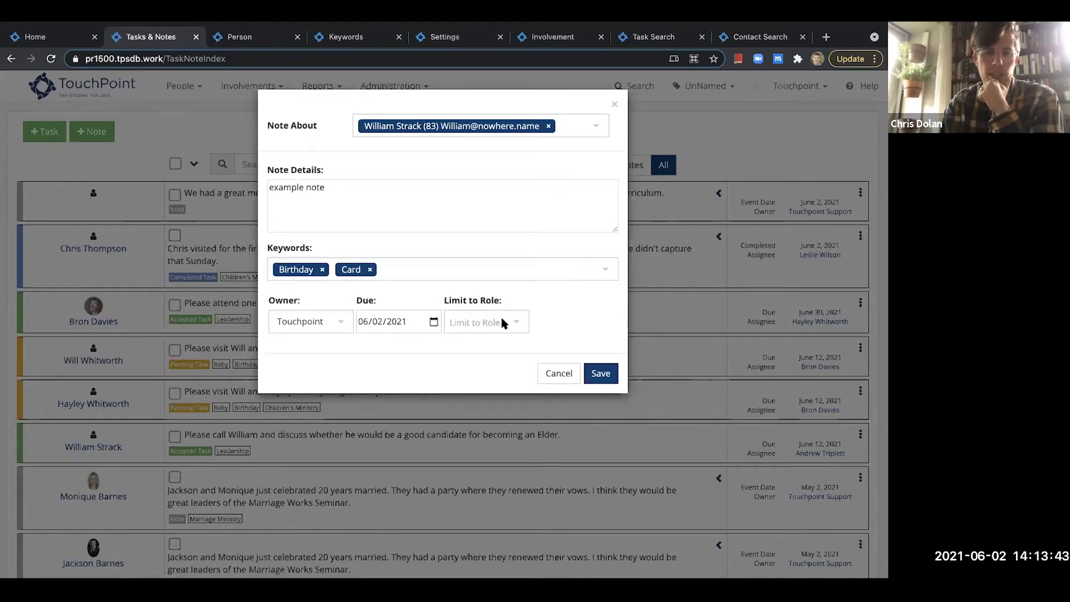
left_click(600, 373)
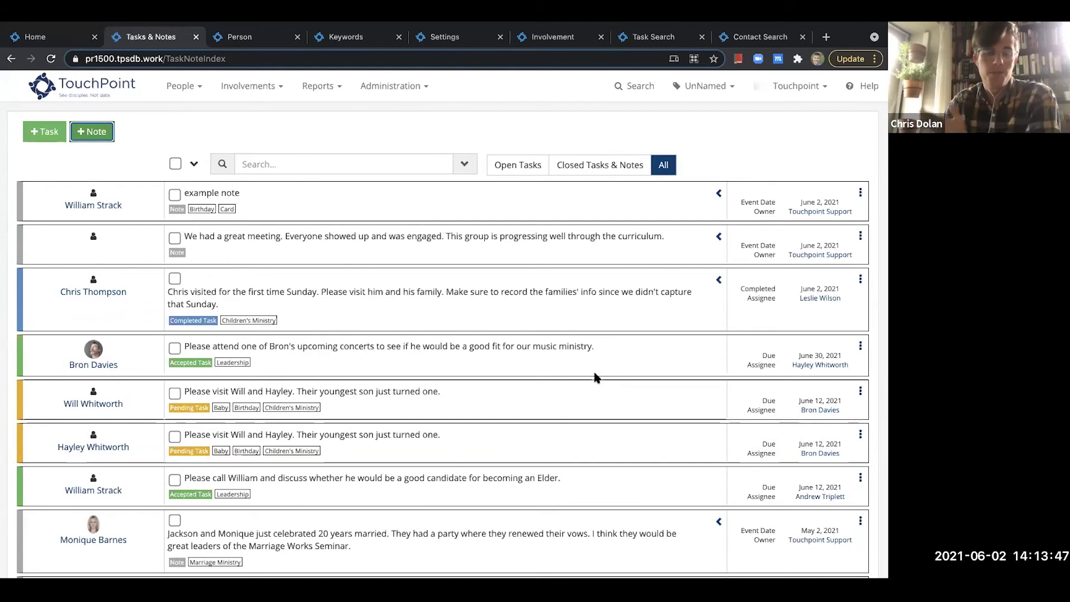
Show the touchpoints about the person in the open profile, and check who a new note there is about before cancelling it
left_click(257, 36)
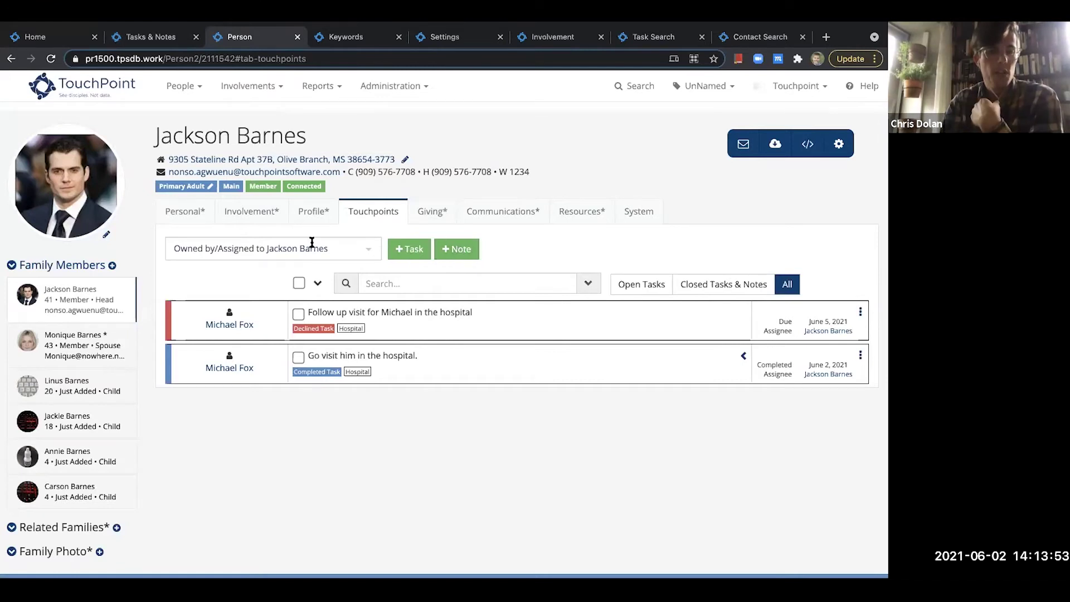
left_click(294, 249)
left_click(286, 268)
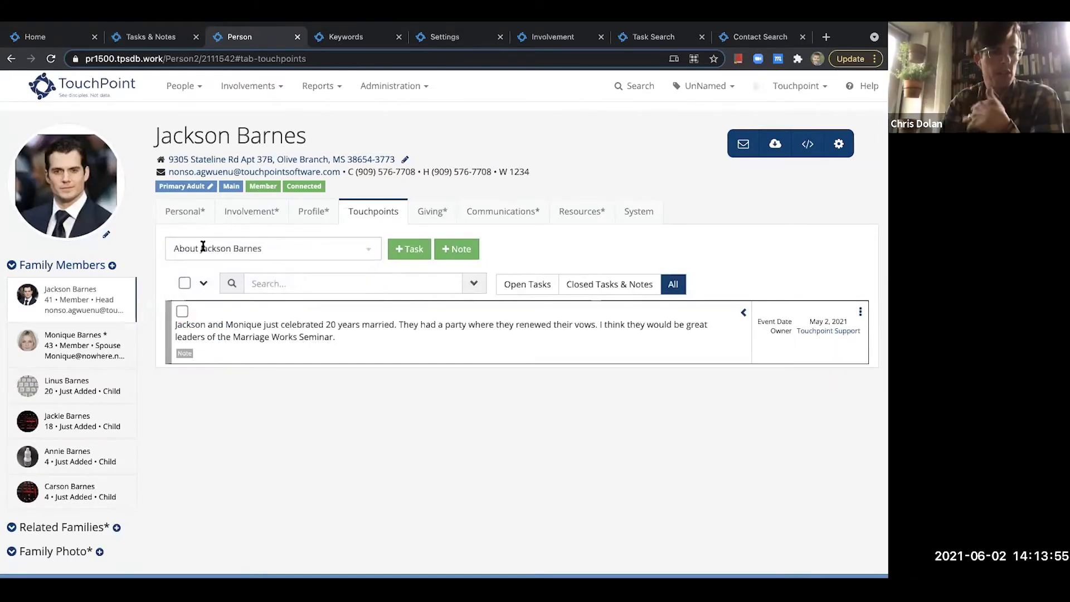
left_click(455, 249)
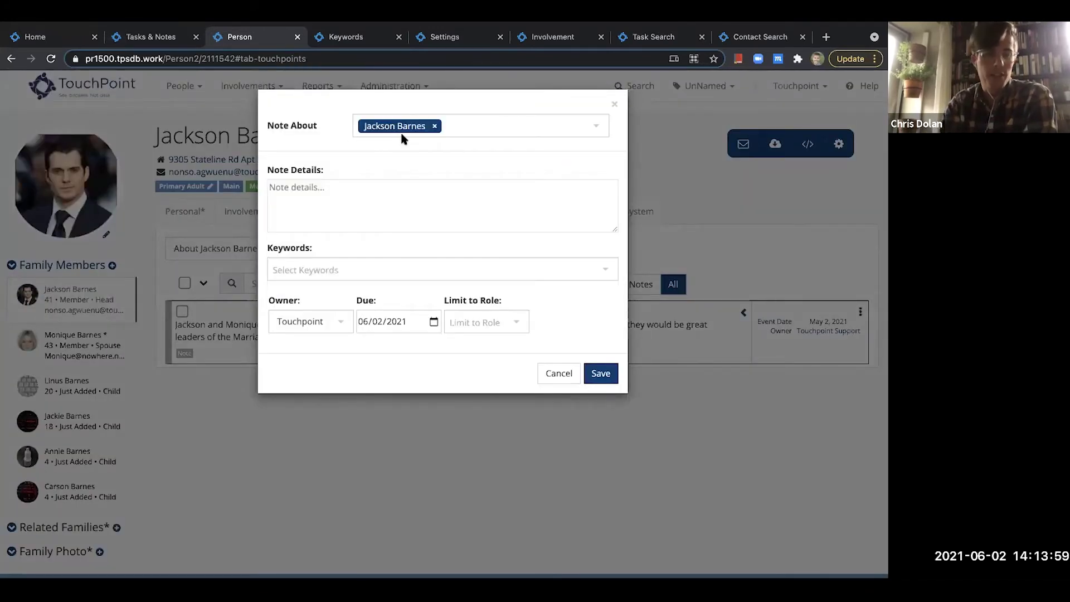
left_click(568, 376)
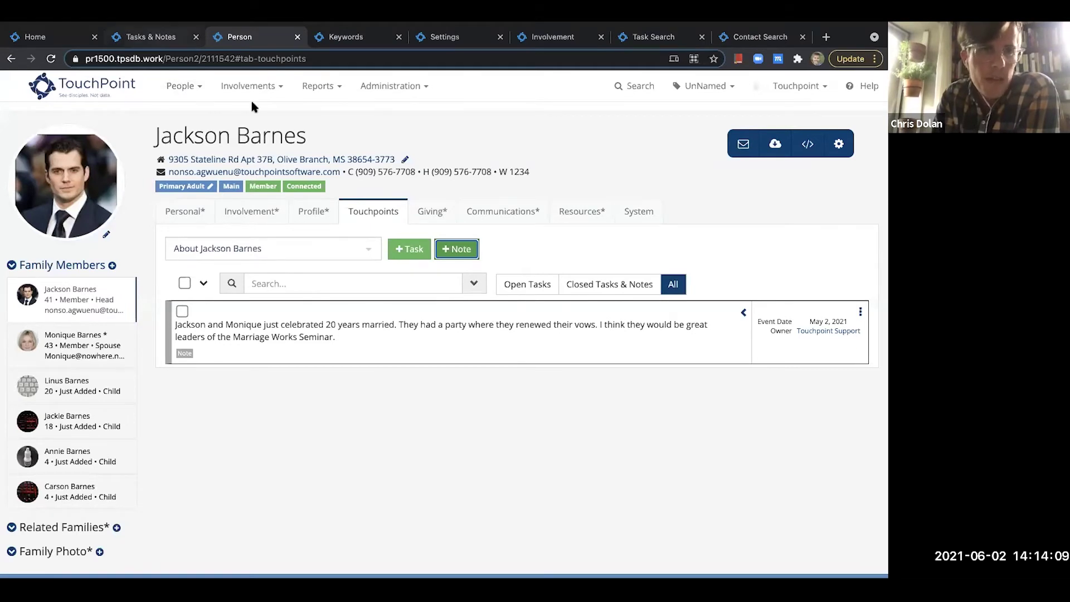
Accept the declined follow-up hospital visit task in the Tasks & Notes list
left_click(151, 36)
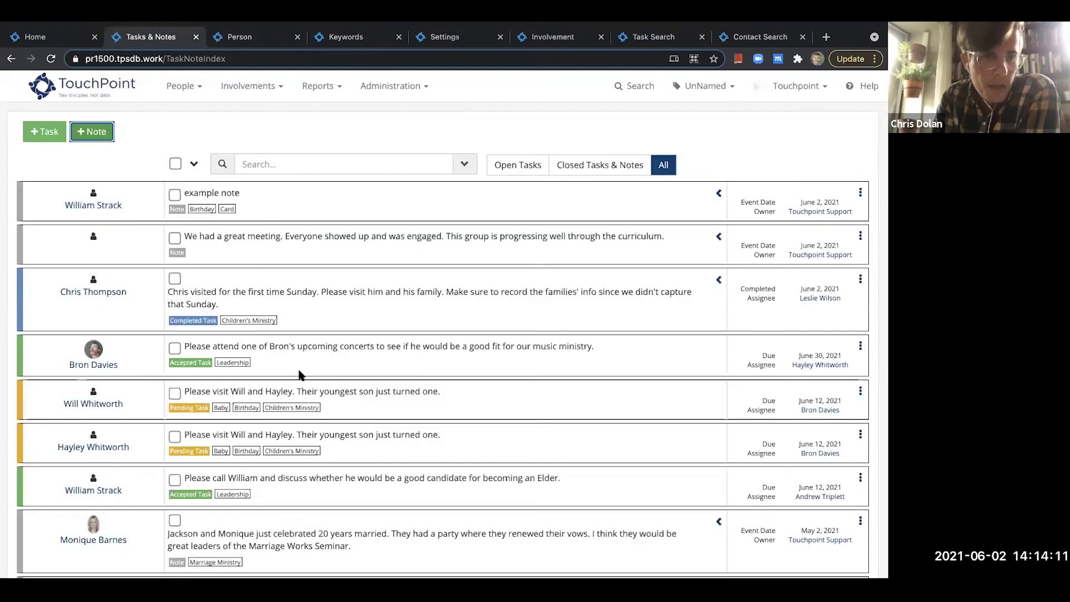
scroll(298, 370, "down", 2)
scroll(299, 374, "down", 3)
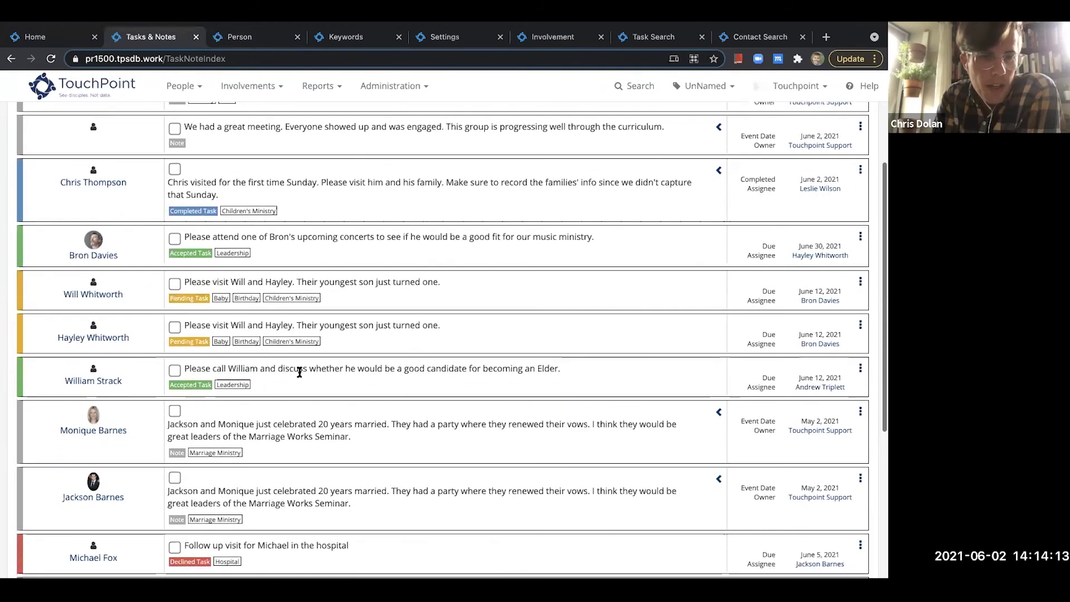
scroll(300, 371, "down", 2)
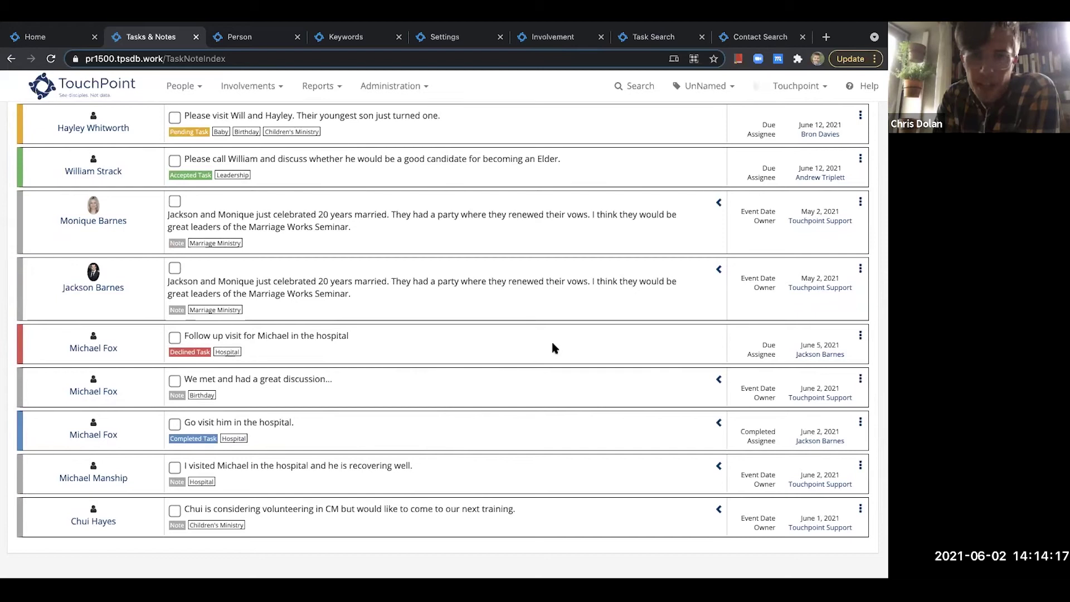
left_click(860, 335)
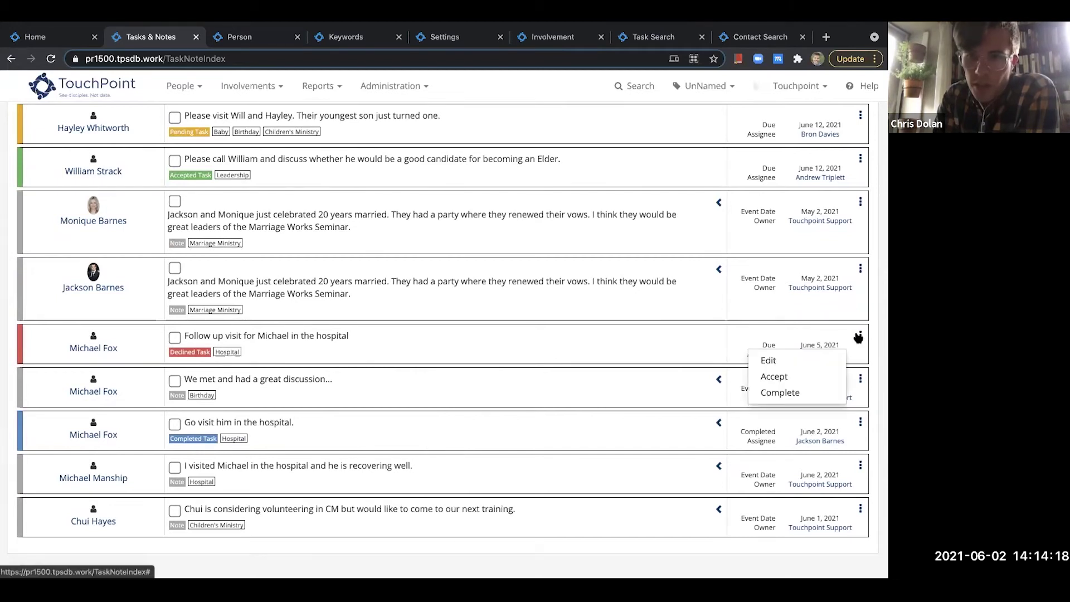
left_click(805, 378)
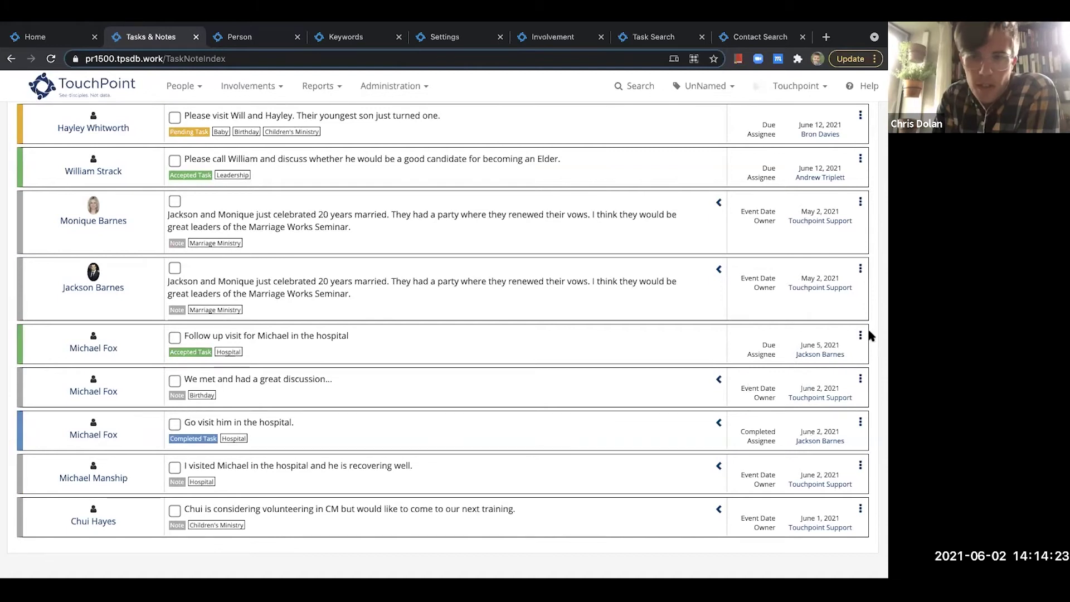
Open the Complete Task form for the follow-up hospital visit and look over its note, keyword and Hospital Information fields
left_click(860, 335)
left_click(808, 391)
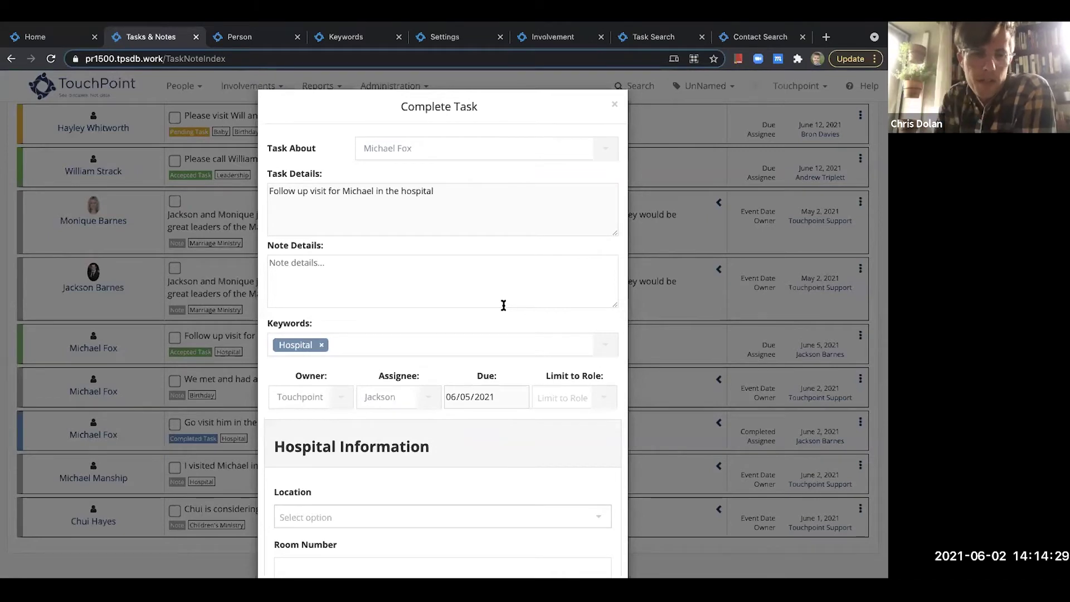
scroll(466, 316, "down", 1)
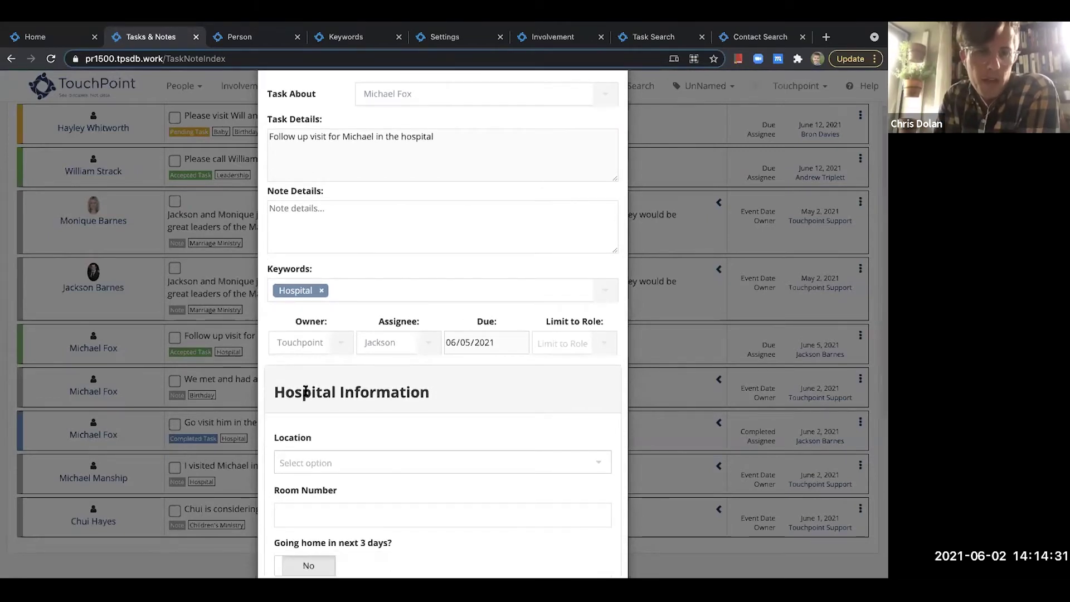
scroll(383, 390, "up", 1)
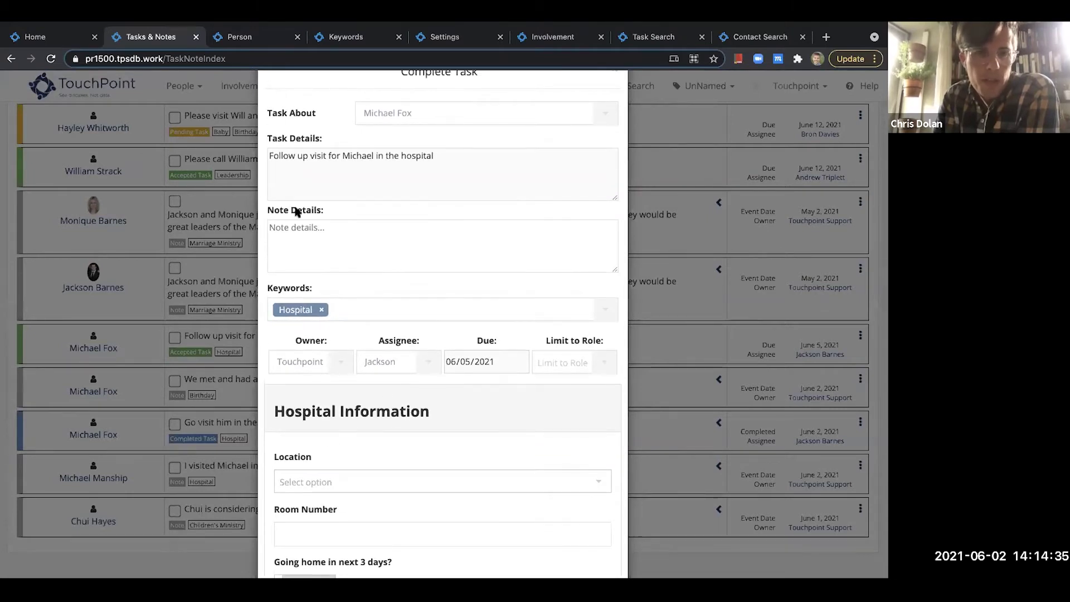
left_click_drag(293, 335, 367, 340)
left_click(368, 339)
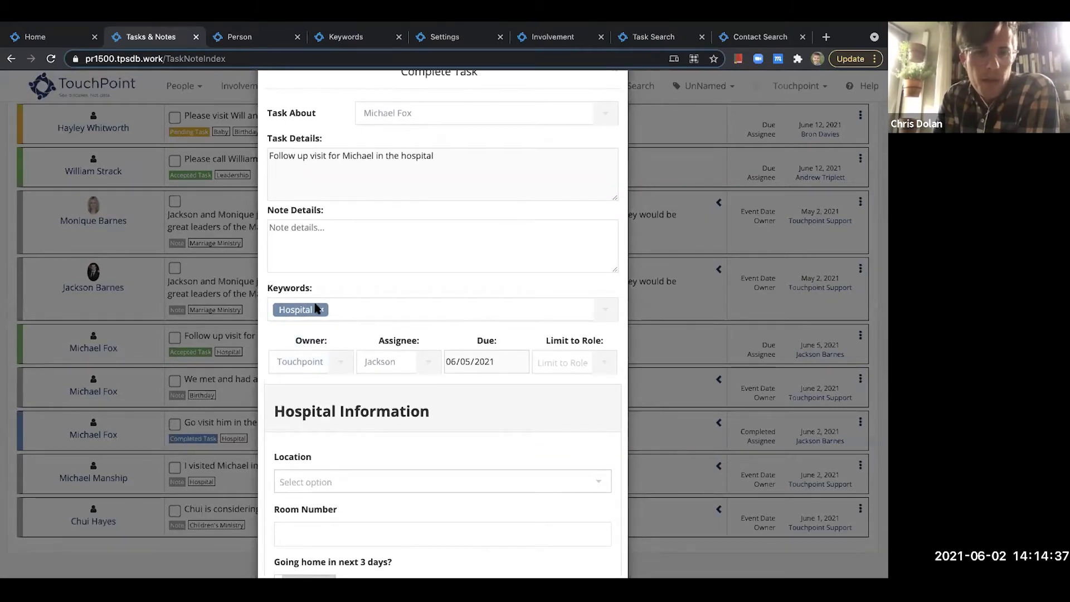
Examine the Extra Values column in the Keywords list, and return to the hospital visit's Complete Task form
left_click(344, 37)
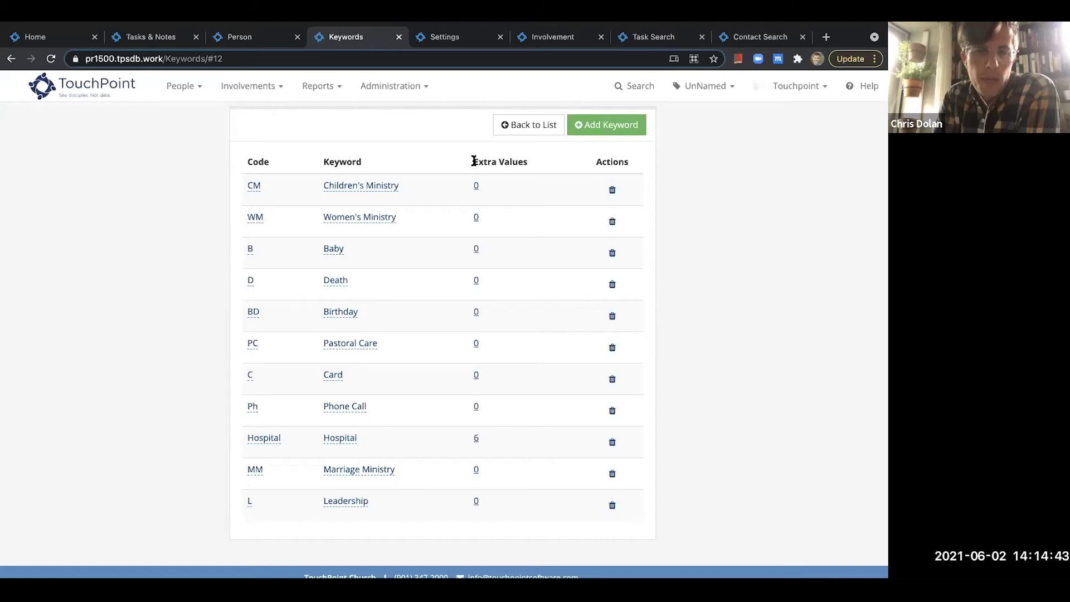
left_click_drag(473, 161, 527, 165)
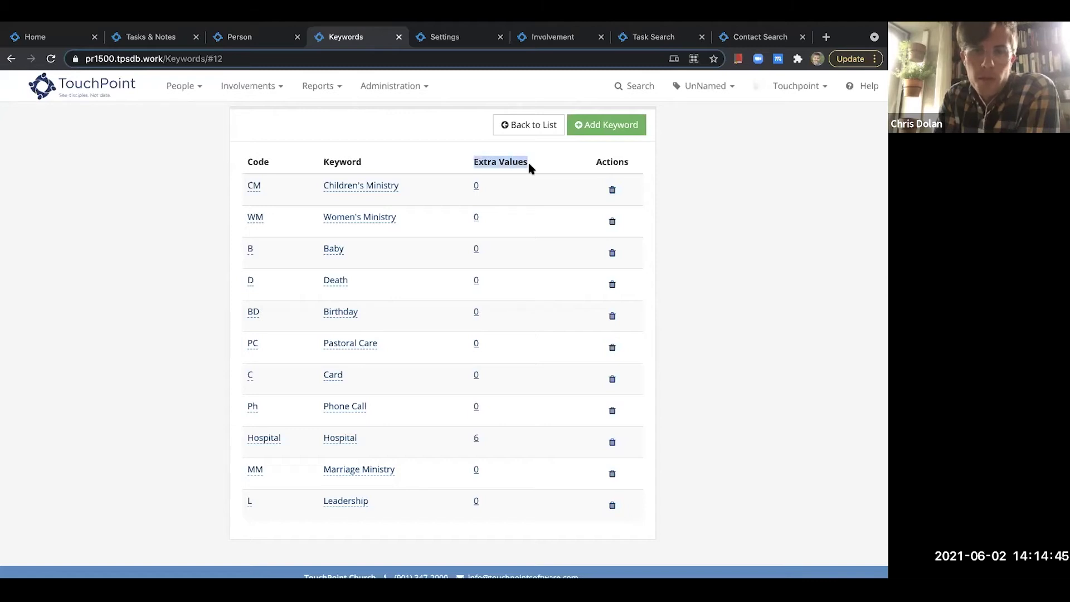
scroll(459, 279, "down", 2)
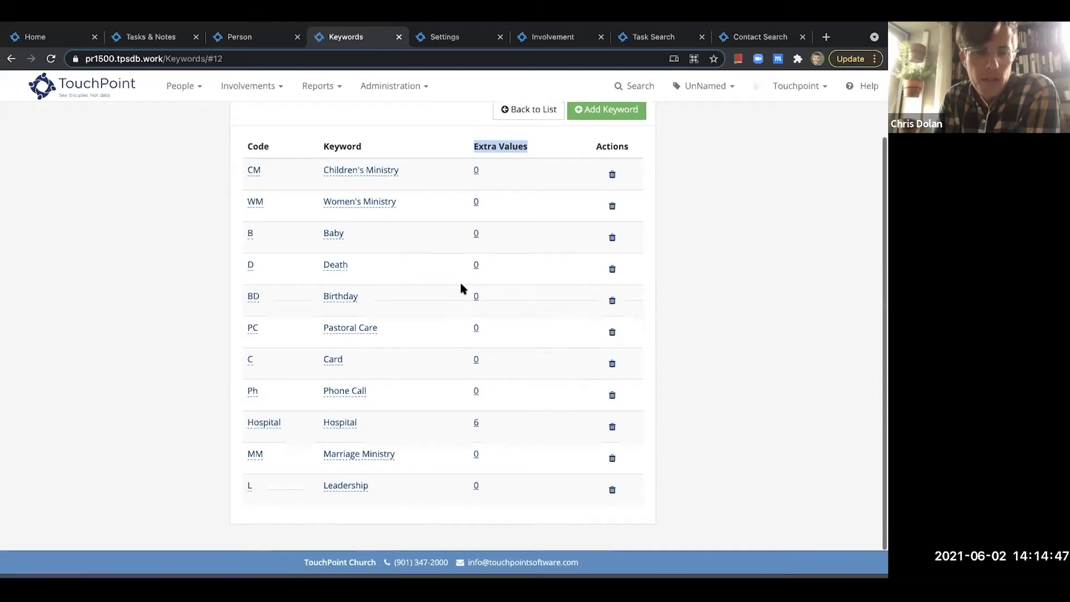
scroll(459, 280, "up", 2)
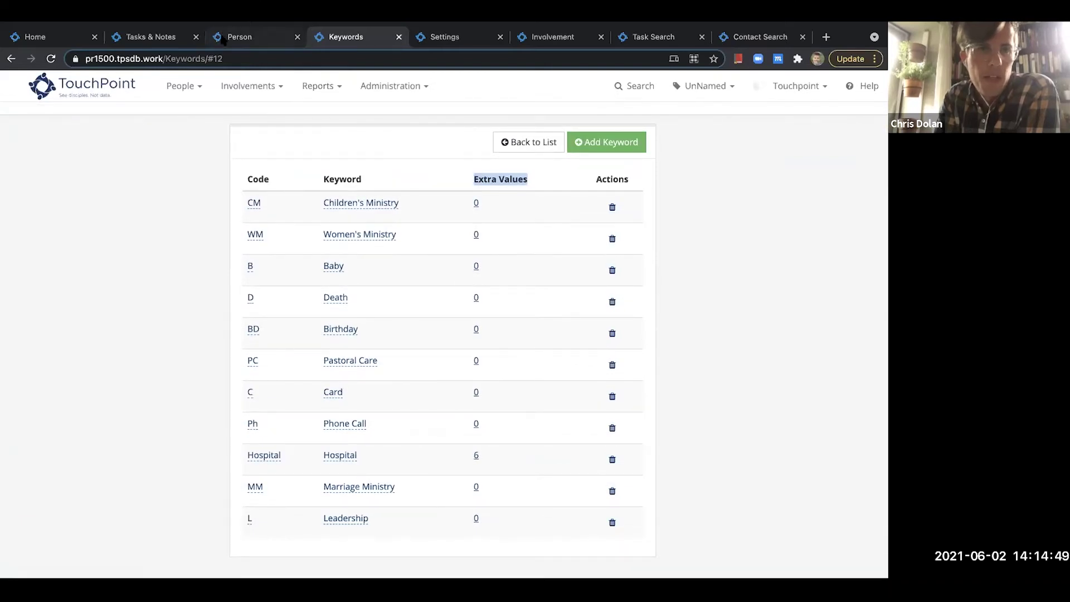
left_click(238, 37)
left_click(146, 36)
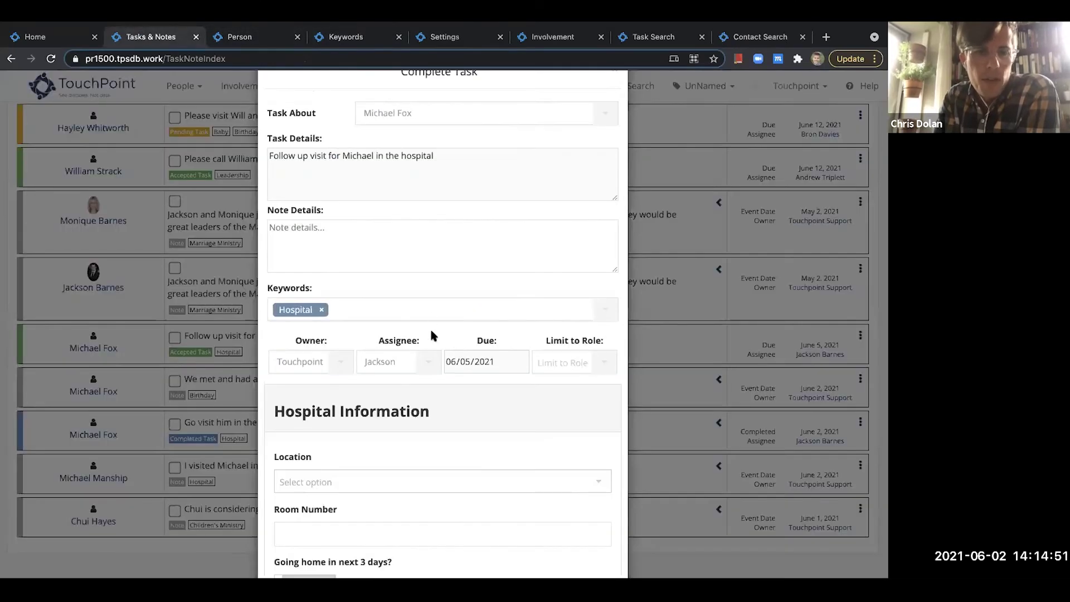
Enter "He is recovering well." as the note details in the follow-up hospital visit's Complete Task form
scroll(429, 326, "down", 1)
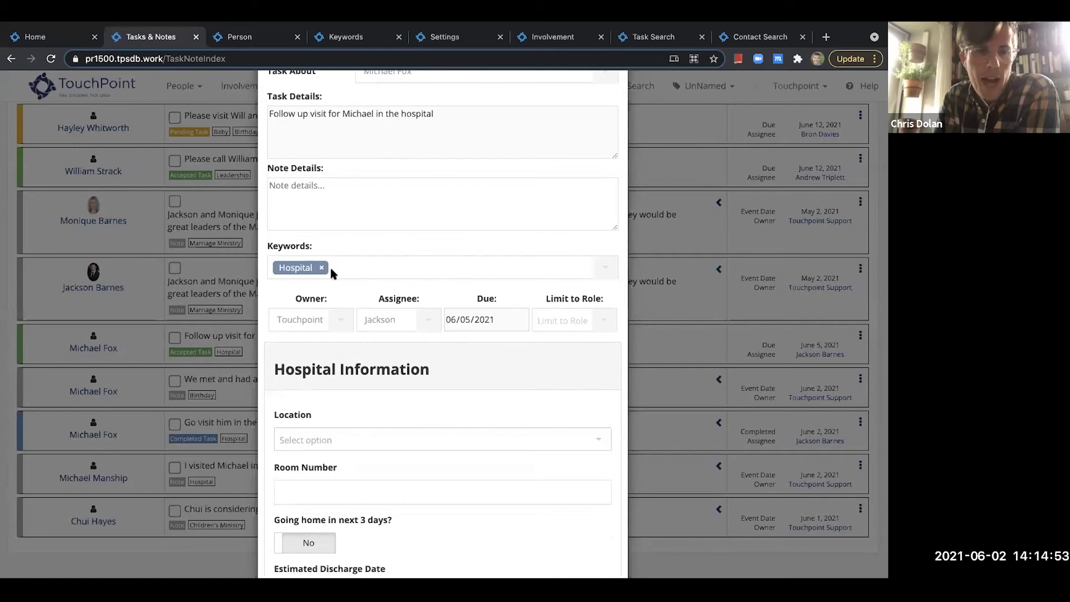
scroll(332, 269, "down", 3)
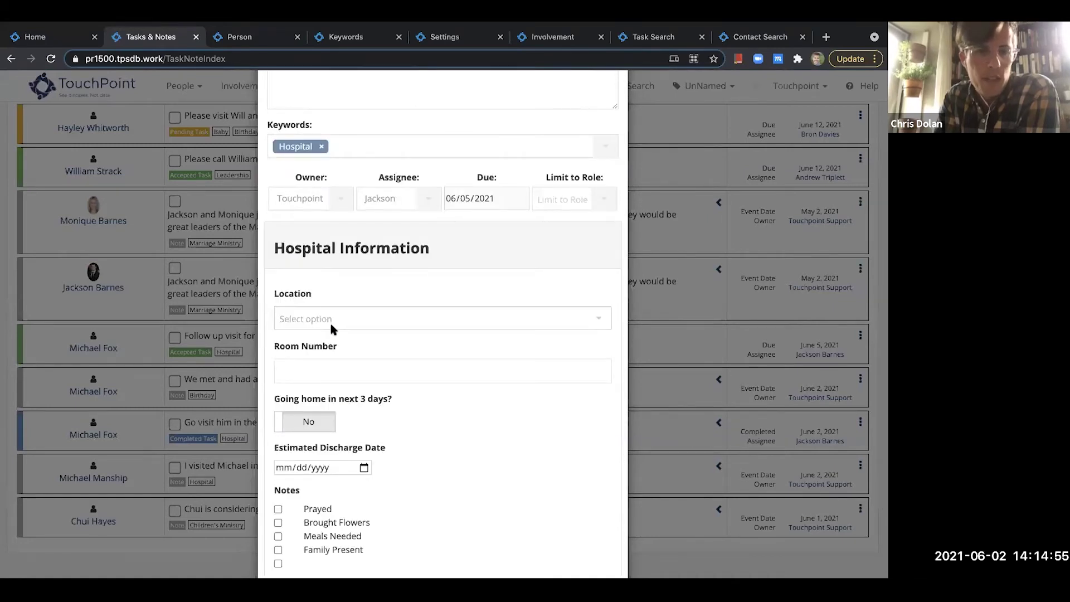
scroll(336, 315, "up", 4)
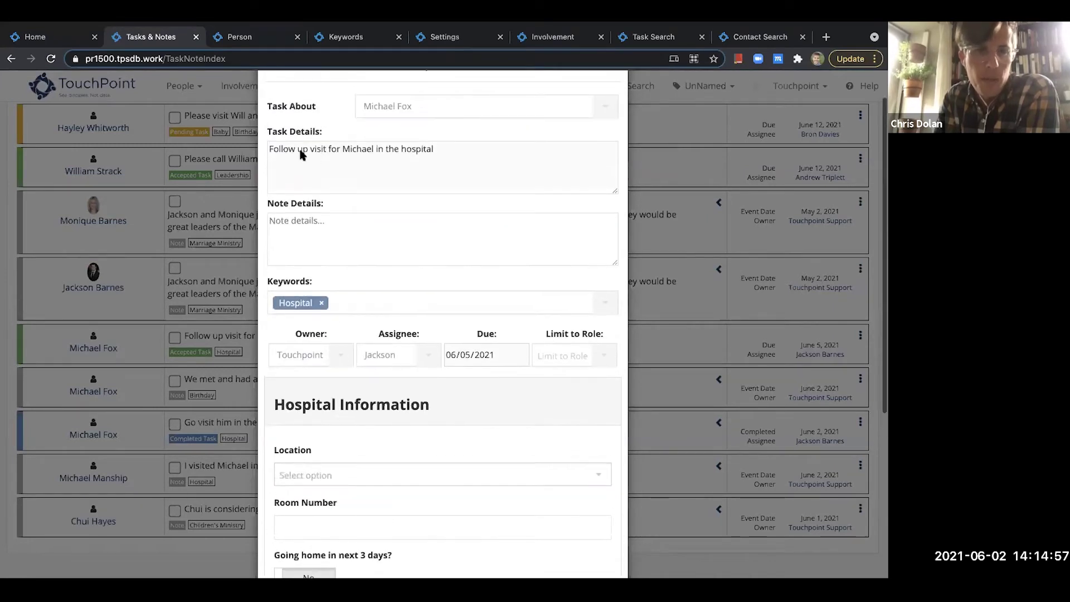
left_click(330, 225)
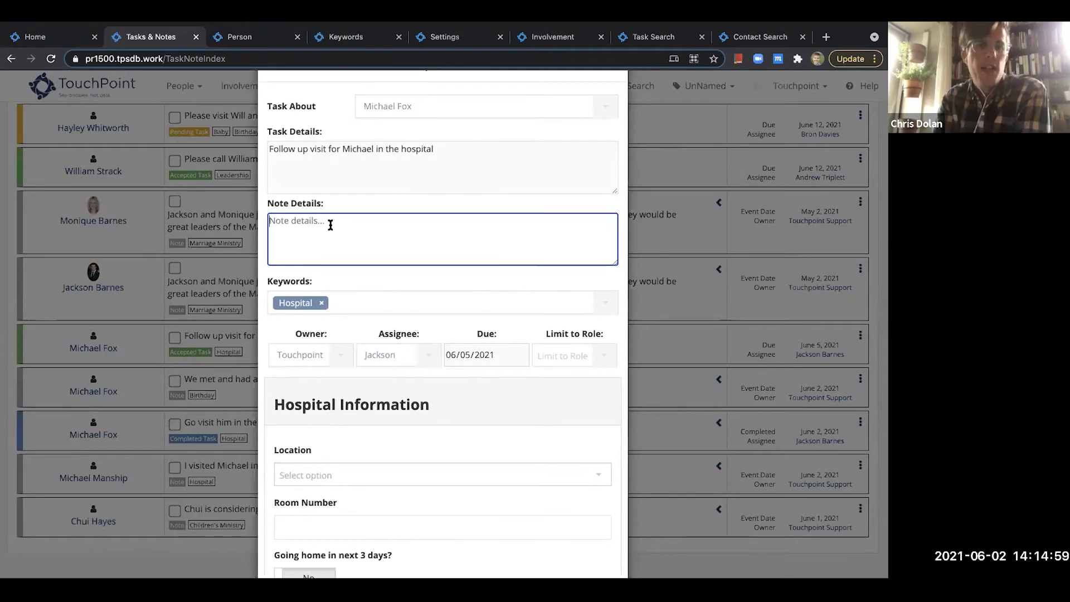
type("He is recoving well")
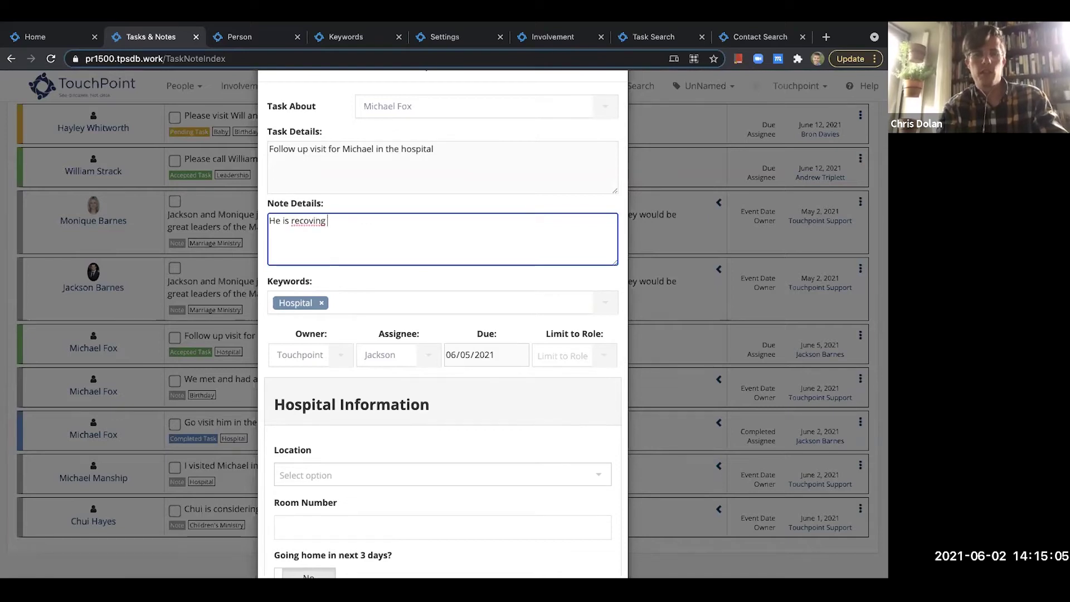
right_click(307, 221)
key("Escape")
left_click(315, 220)
type("er")
left_click(392, 253)
type(".")
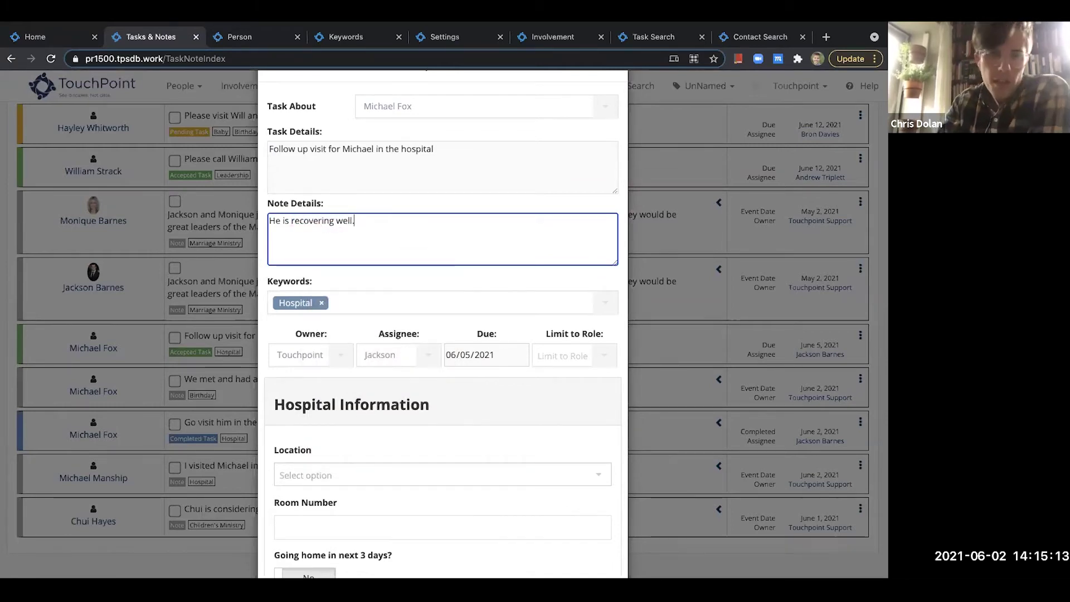
Set the hospital location to Downtown and the room number to 405 in the Hospital Information section
scroll(374, 280, "down", 2)
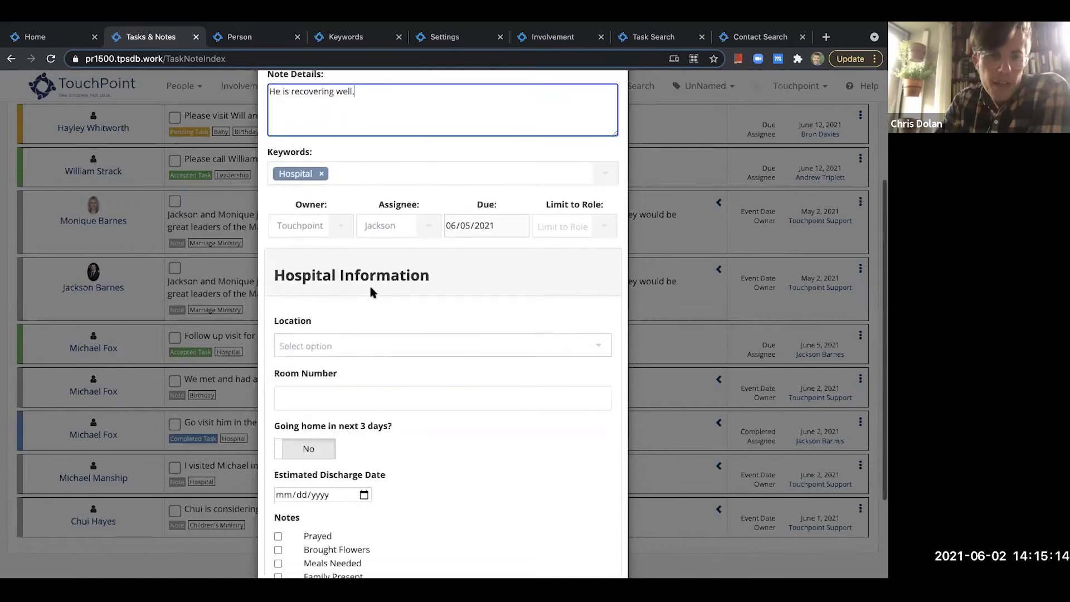
scroll(348, 306, "down", 1)
left_click(339, 312)
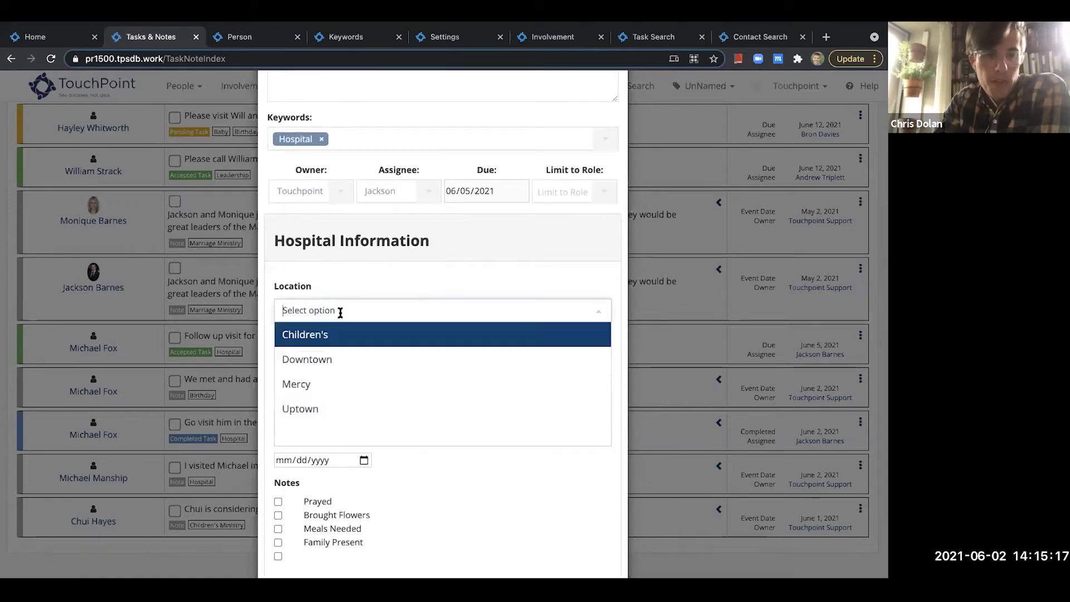
left_click(332, 358)
left_click(338, 360)
type("405")
Set the Estimated Discharge Date in the Hospital Information section to 06/16/2021
scroll(306, 369, "down", 2)
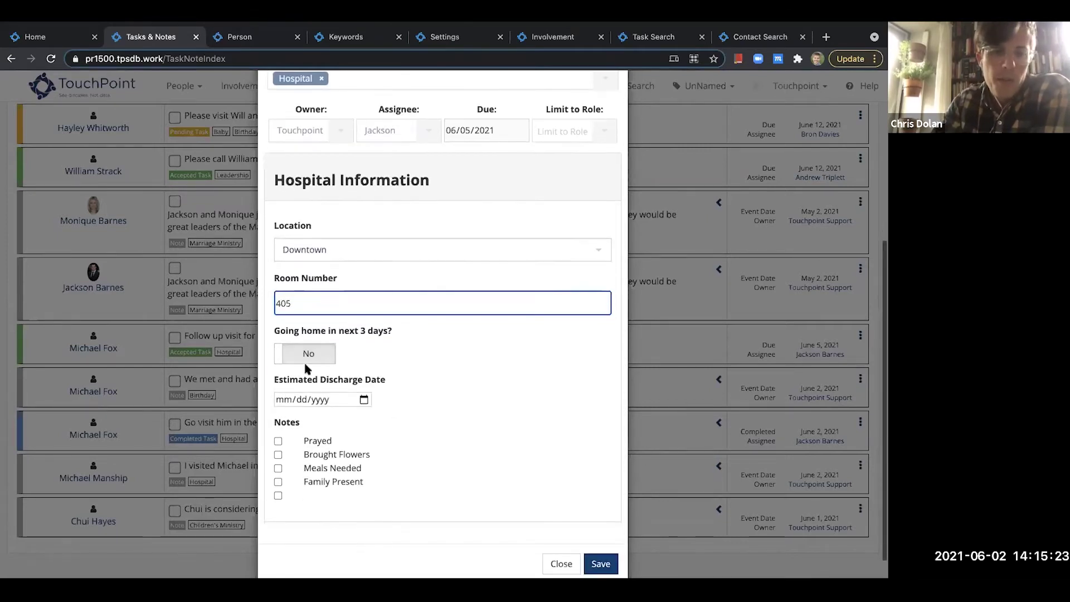
left_click(361, 399)
left_click(341, 308)
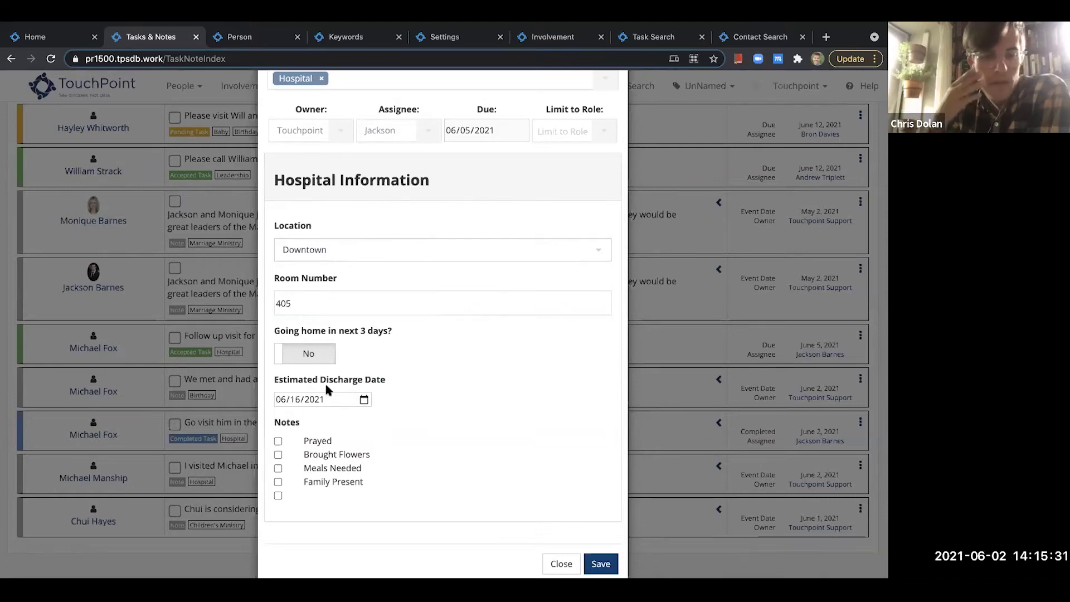
Review the extra values defined for the Hospital keyword in the Keywords list, and return to the Complete Task form
scroll(366, 407, "down", 1)
left_click_drag(272, 201, 351, 423)
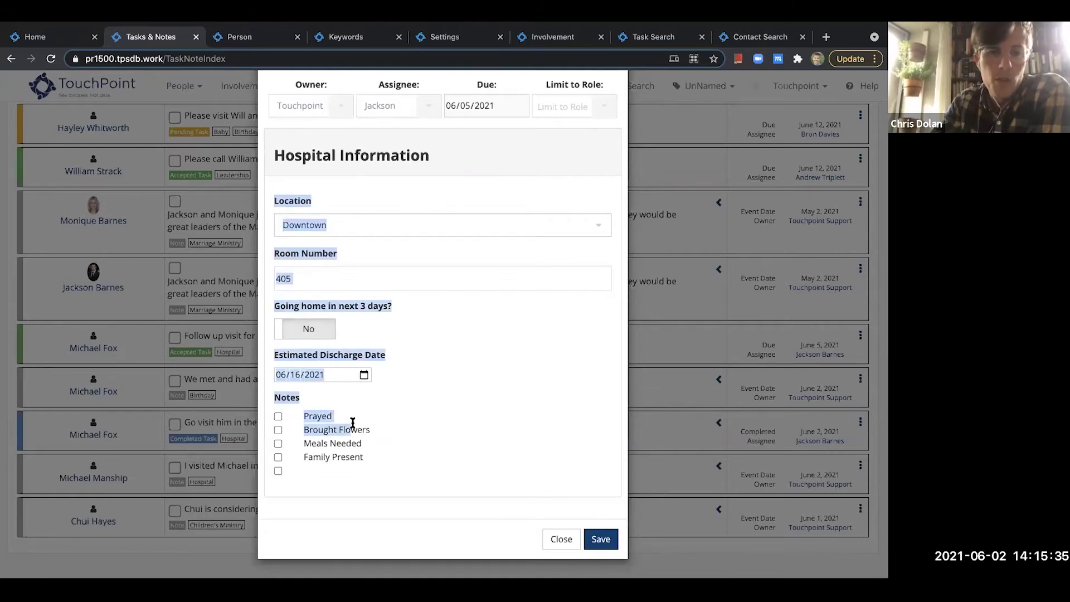
left_click(357, 37)
scroll(454, 345, "down", 3)
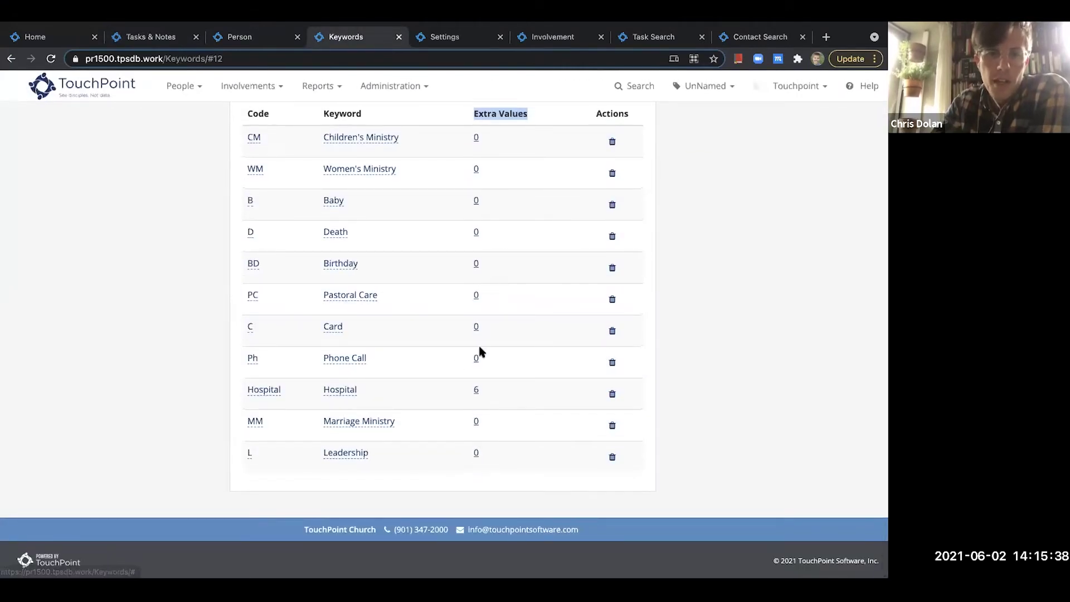
left_click(475, 389)
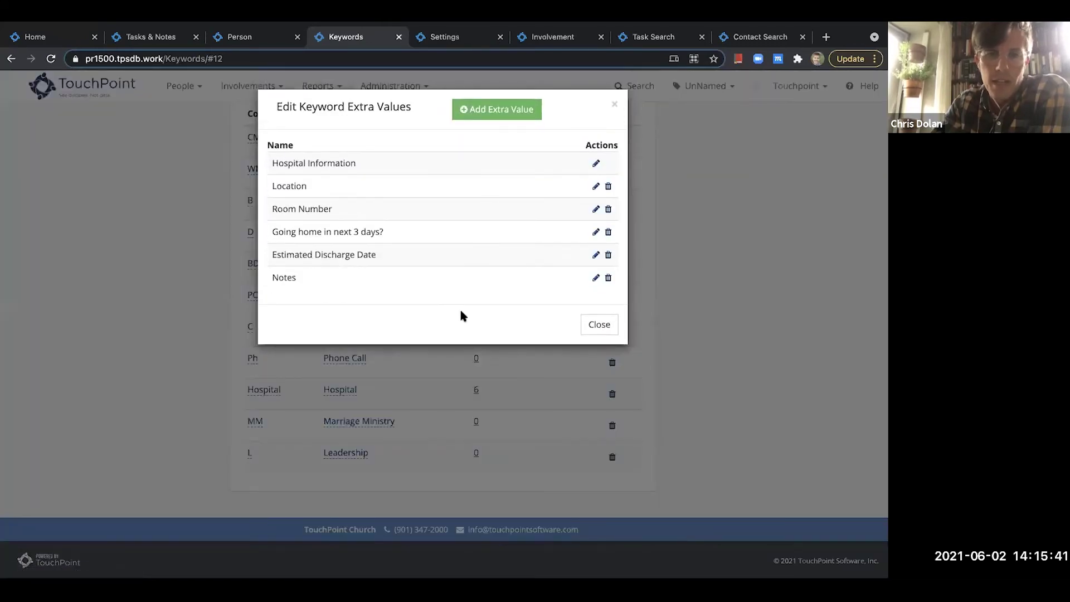
left_click(594, 326)
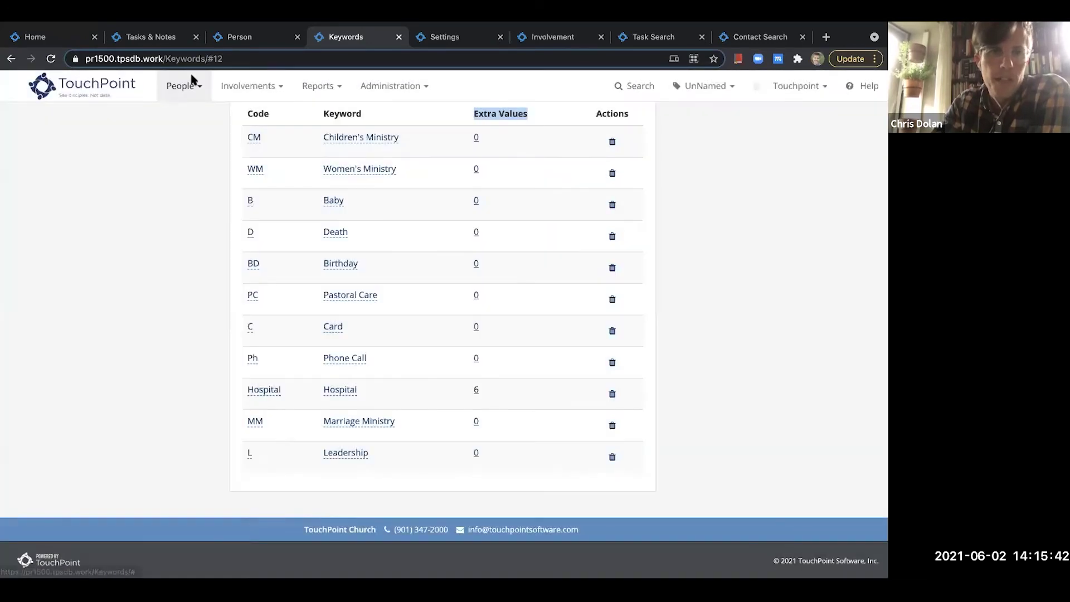
left_click(151, 37)
Mark Prayed, Meals Needed and Family Present under the hospital visit's Notes, and save the completed task
left_click(278, 417)
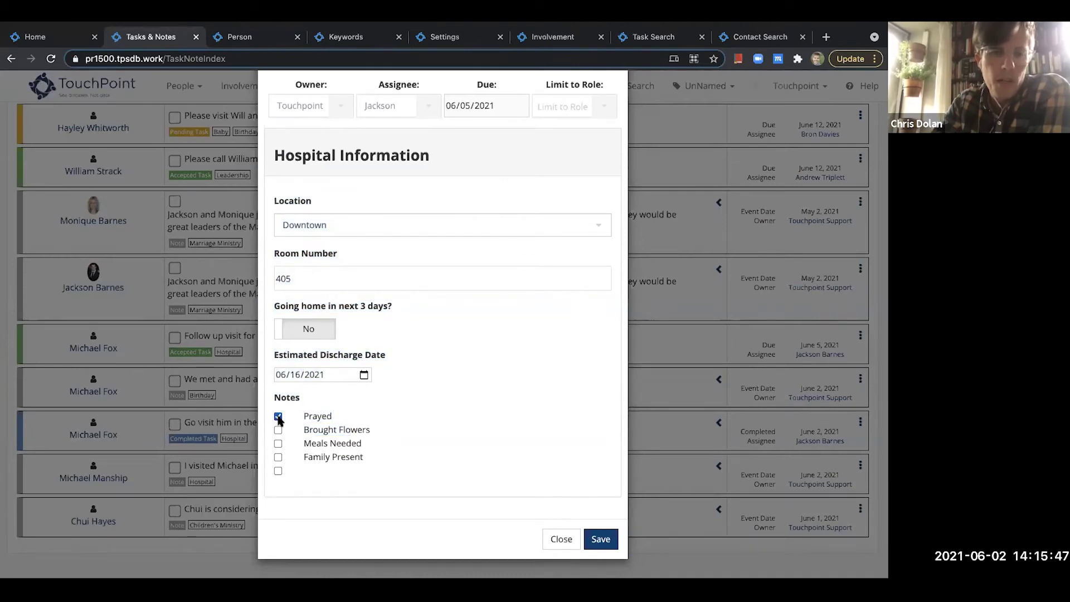
left_click(278, 444)
left_click(277, 457)
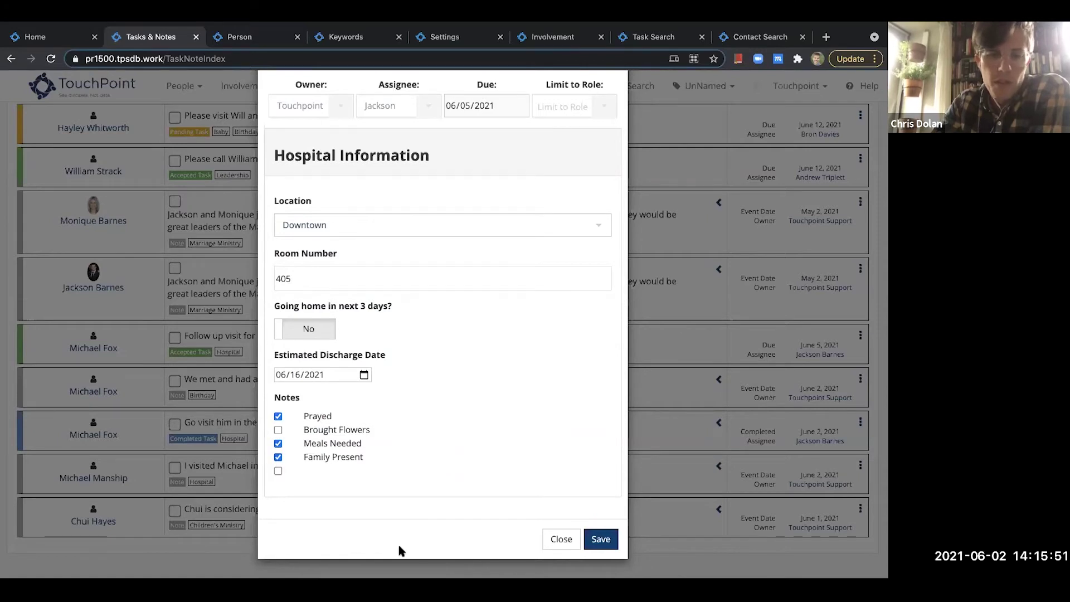
left_click(608, 541)
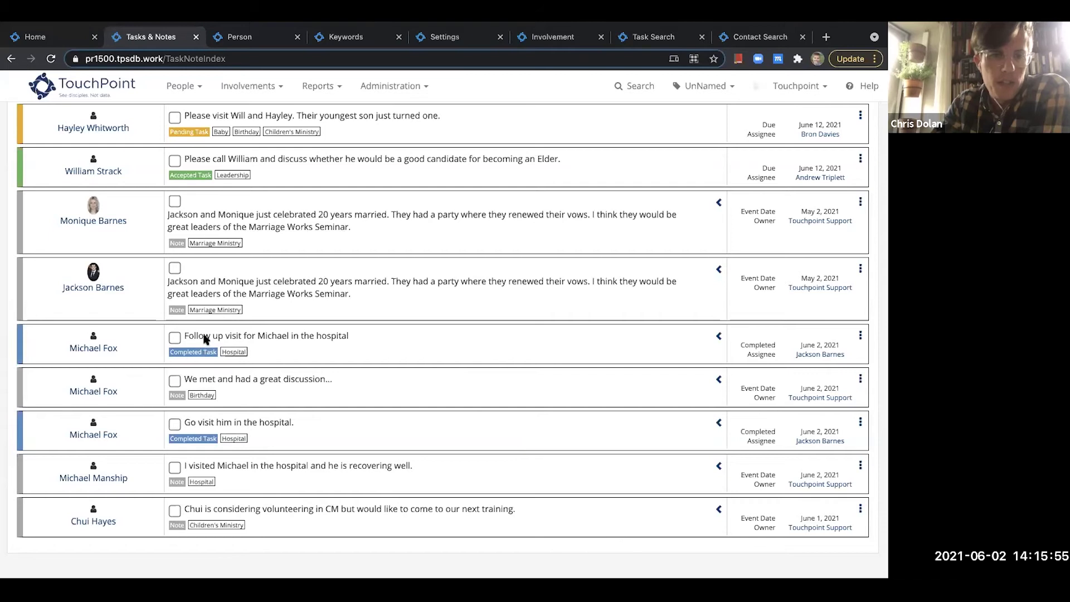
Expand the completed follow-up hospital visit task to review its note and Hospital Information, and collapse it again
left_click(718, 336)
scroll(592, 397, "down", 6)
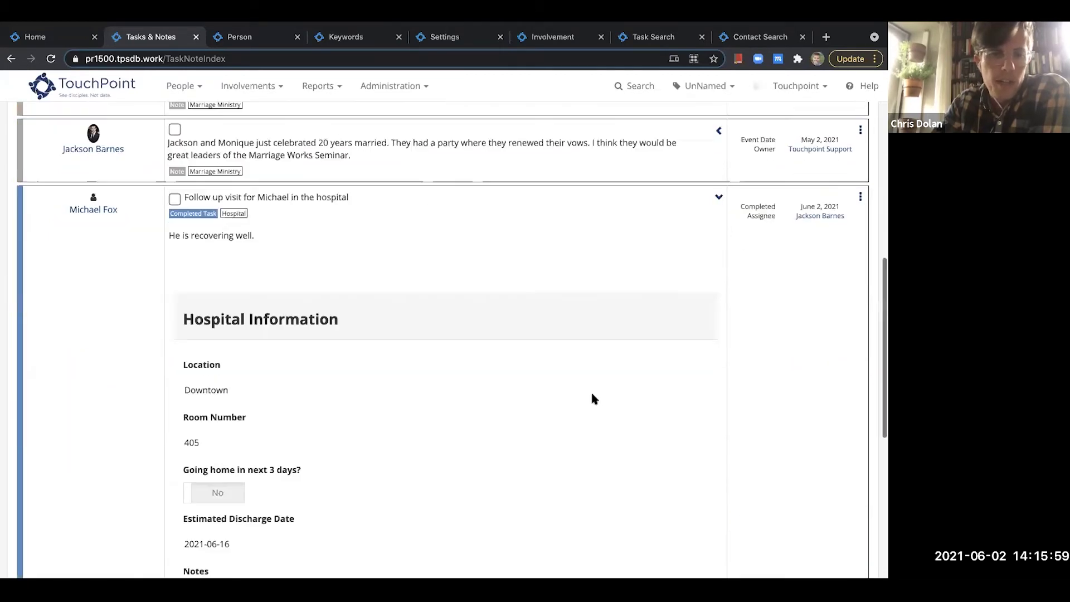
scroll(592, 396, "up", 4)
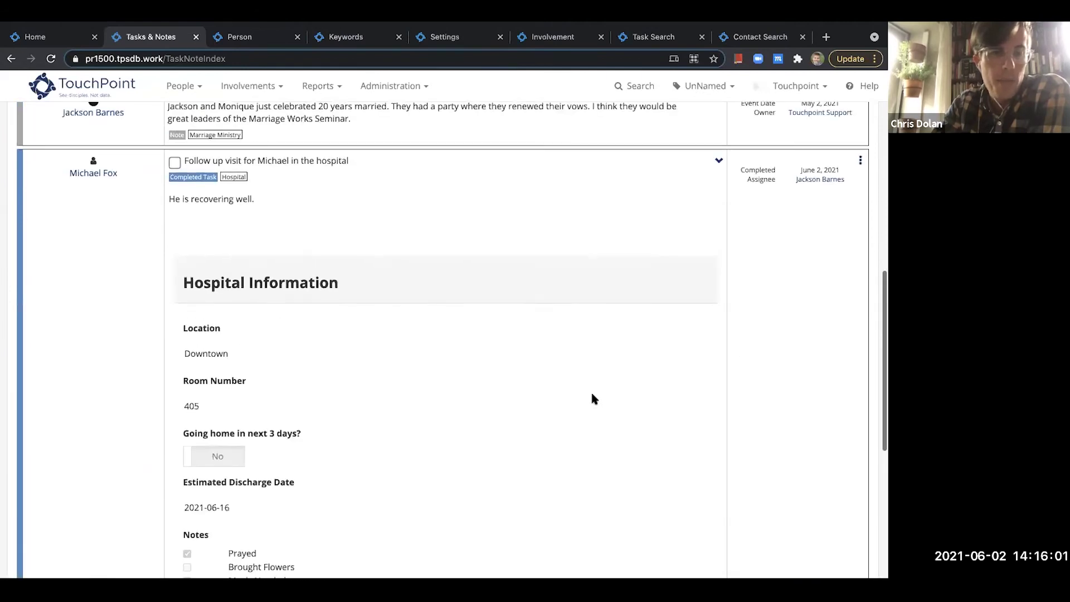
left_click(719, 217)
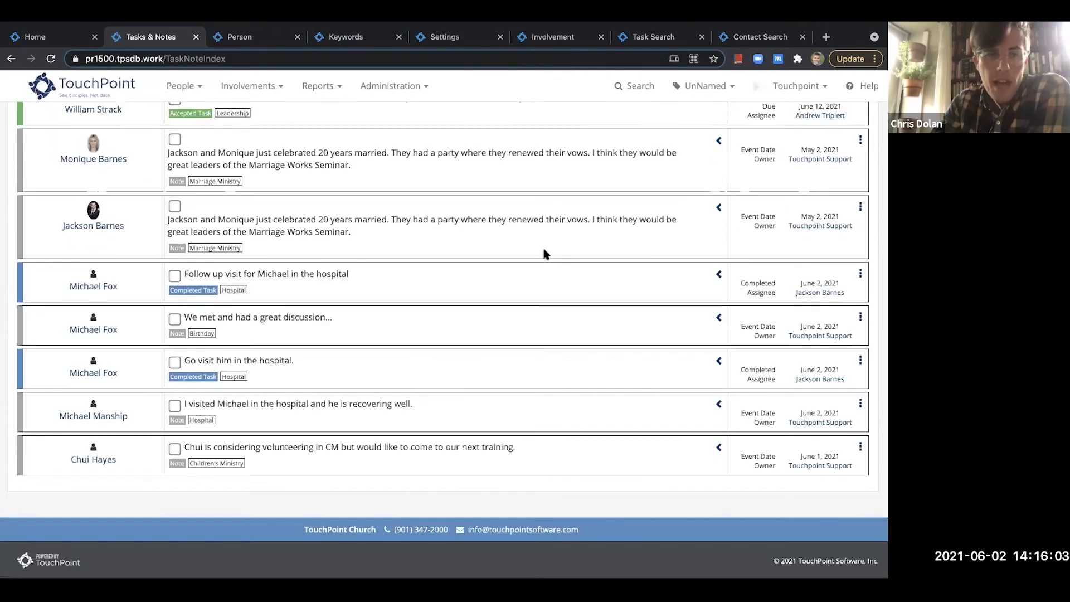
scroll(545, 254, "up", 6)
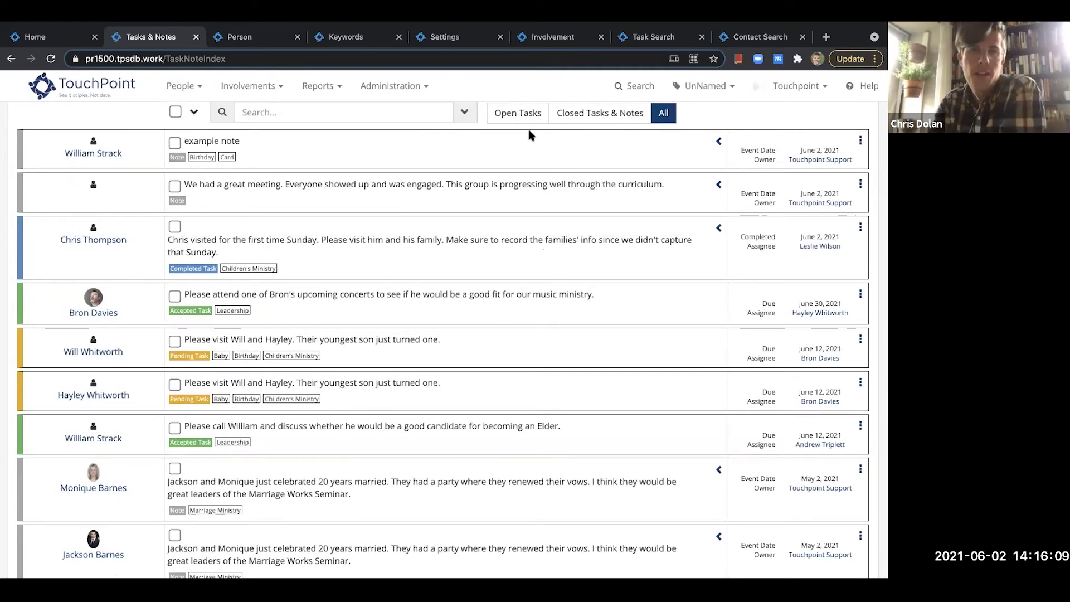
Examine the UseInvolvementNotes and InvolvementTypesForNotes options in the Task & Notes feature settings
left_click(455, 38)
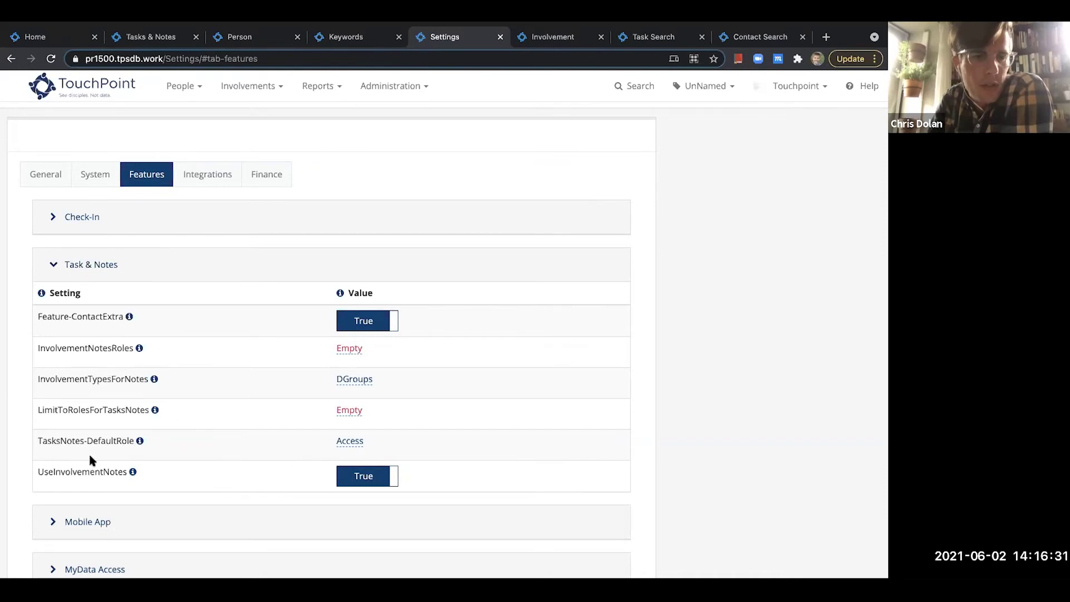
left_click_drag(35, 471, 139, 471)
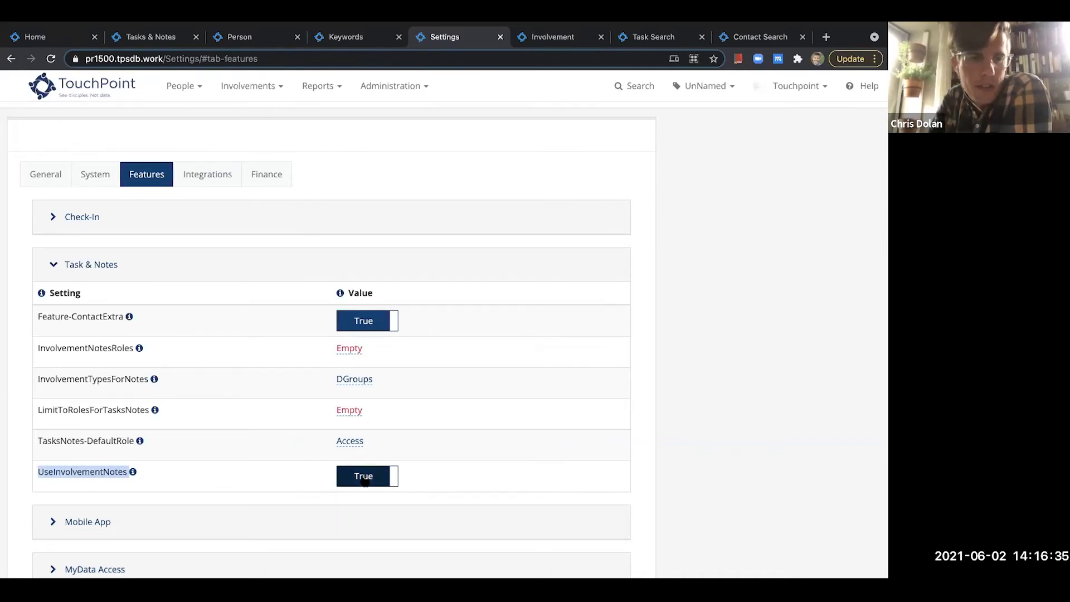
left_click_drag(37, 379, 147, 378)
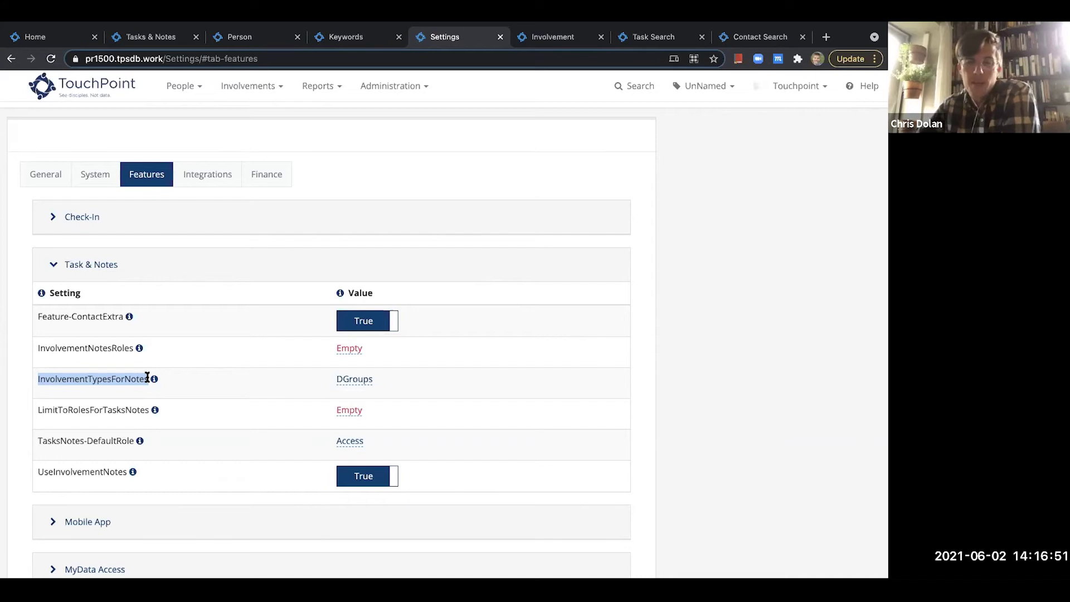
left_click(196, 382)
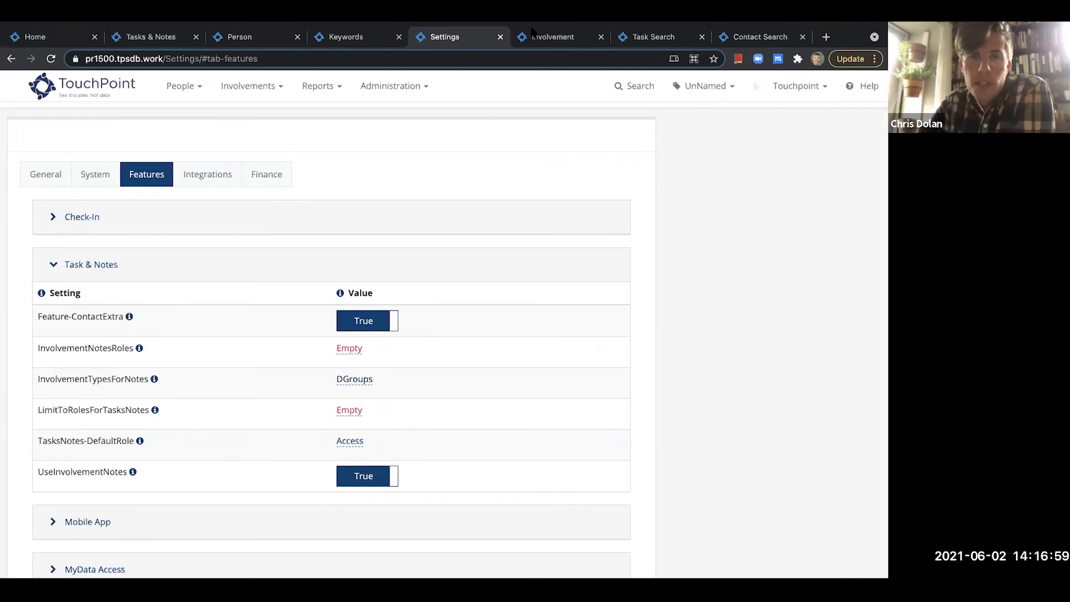
View the D-Group involvement's notes, check the fields of a new note there, and cancel it
left_click(539, 70)
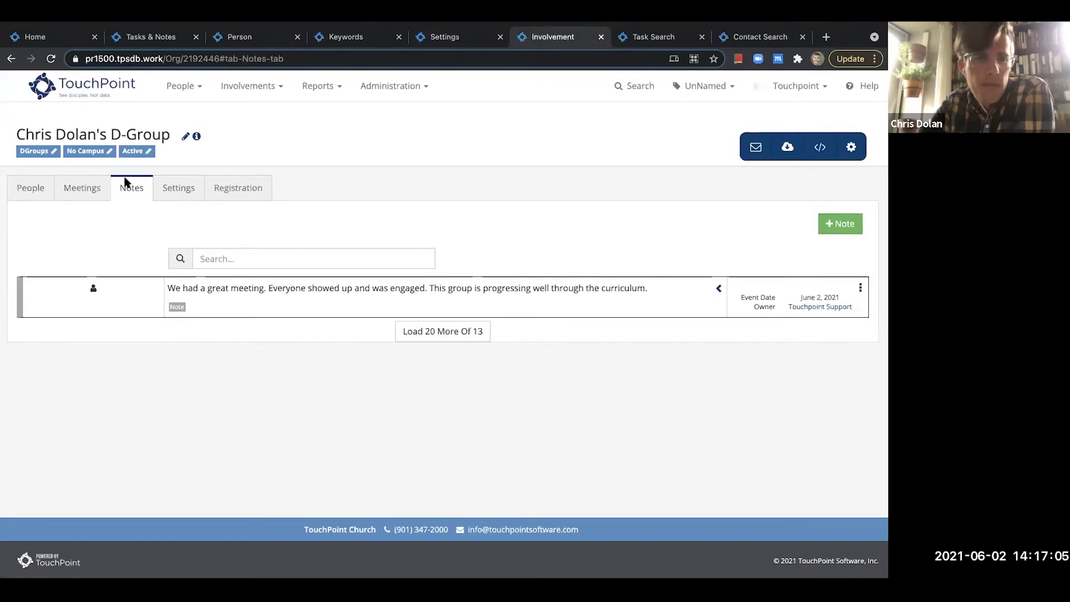
left_click(840, 223)
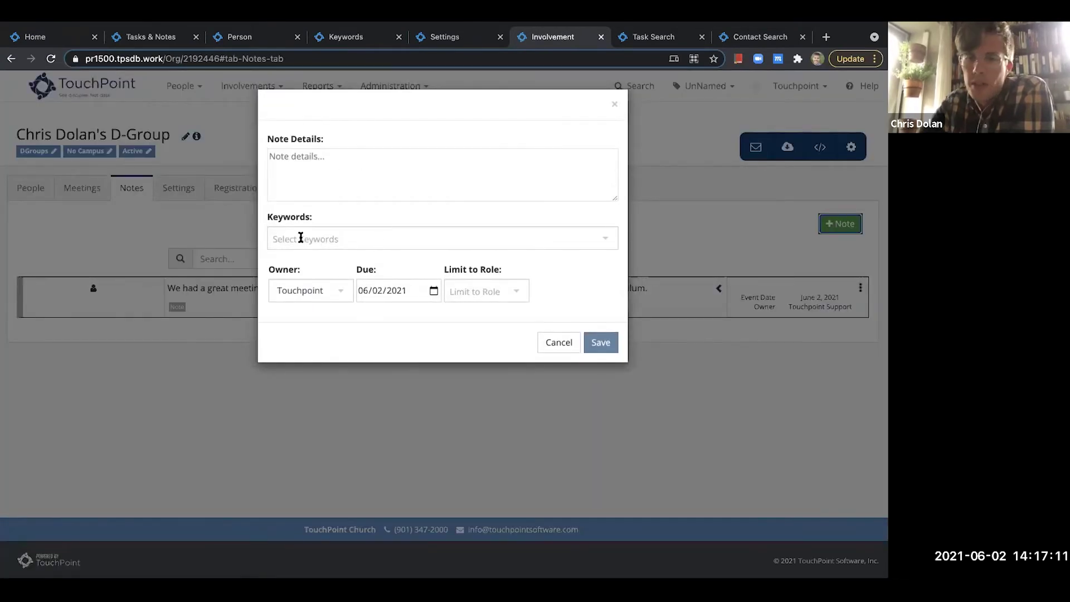
left_click(560, 344)
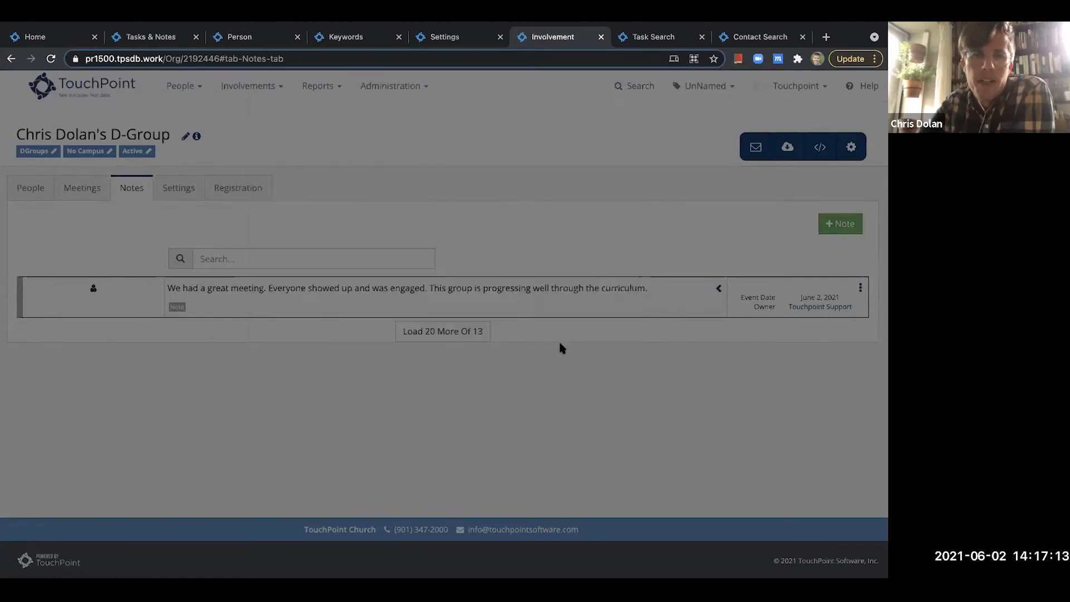
Examine the InvolvementNotesRoles option in the Task & Notes feature settings
left_click(464, 37)
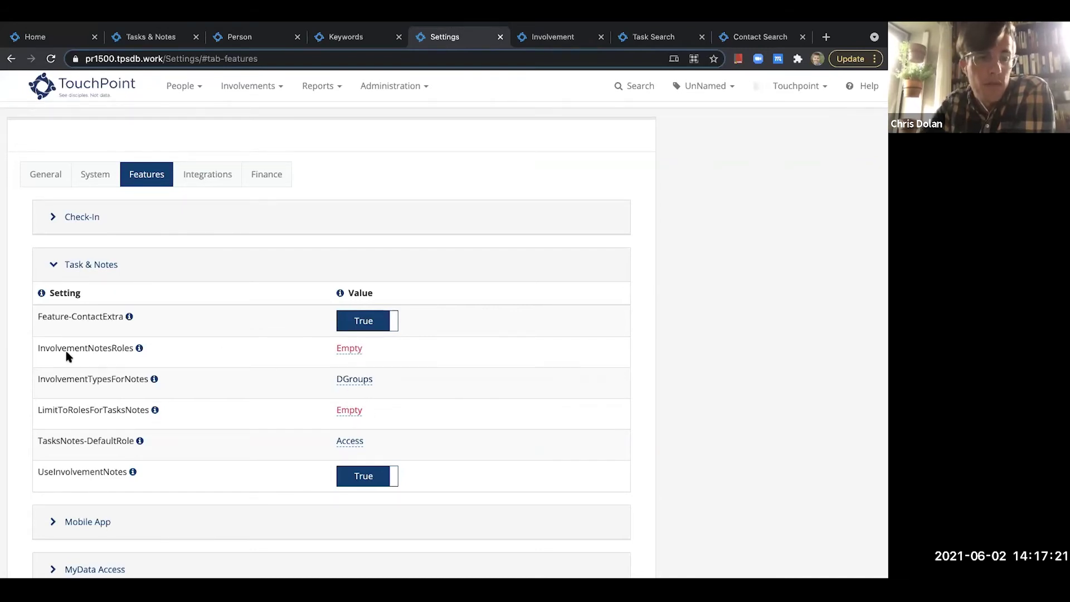
left_click_drag(38, 348, 133, 347)
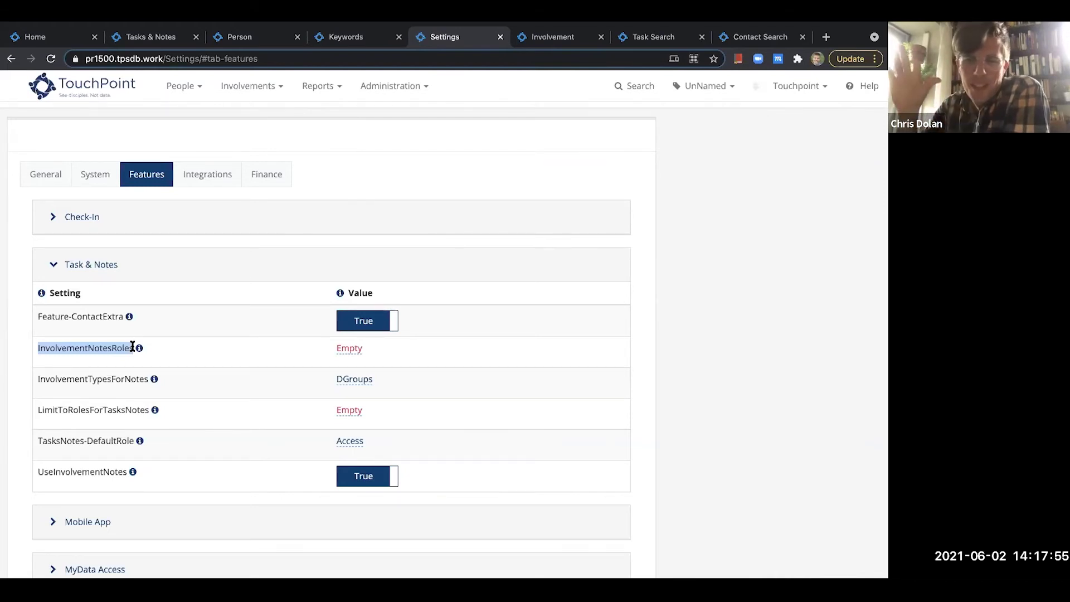
left_click(177, 344)
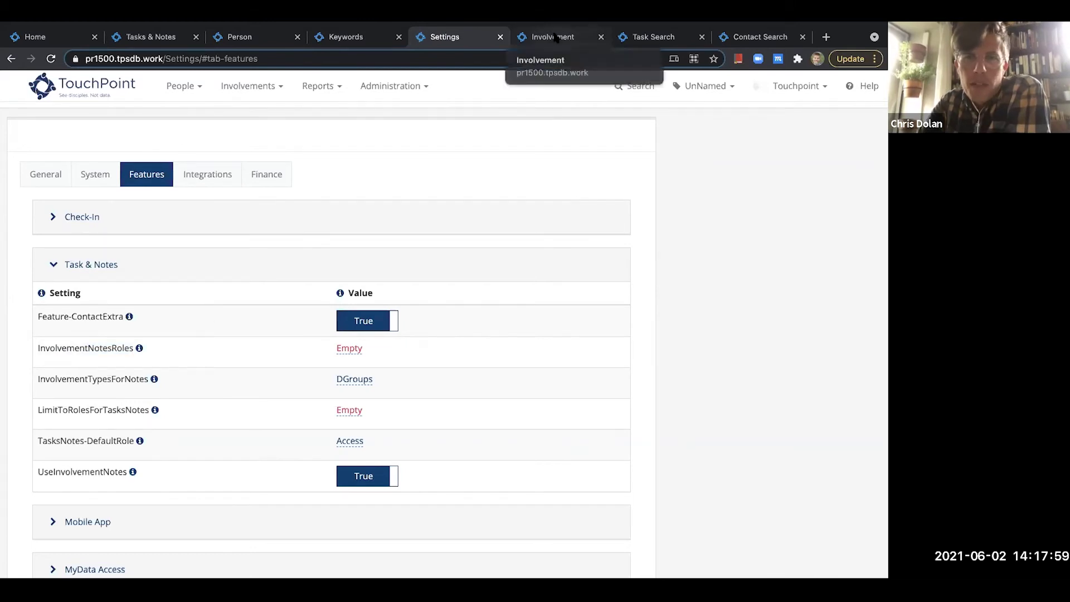
left_click(556, 36)
left_click(374, 43)
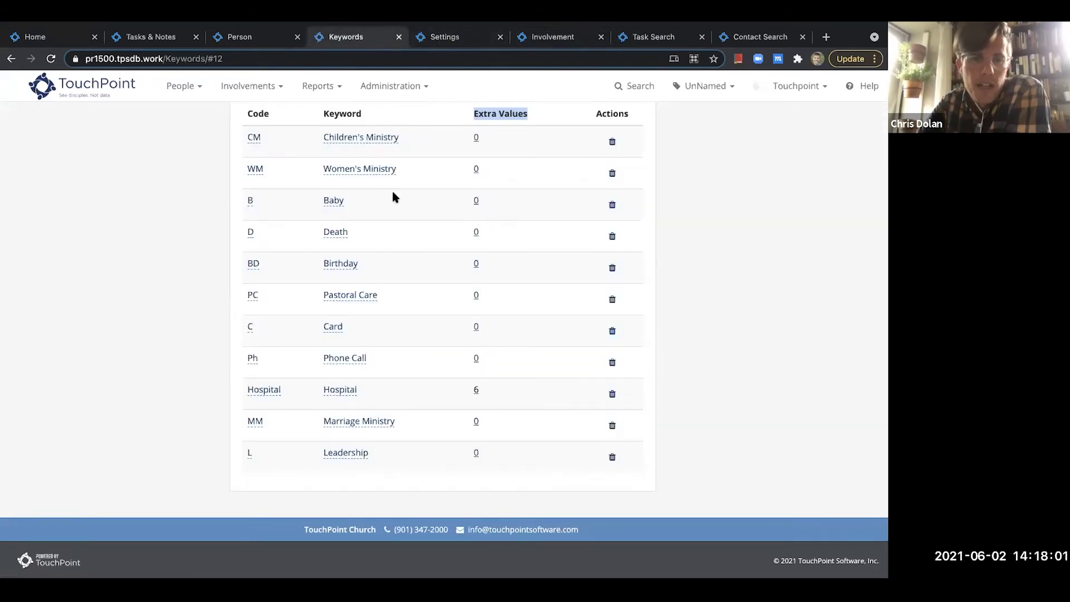
key("ctrl+Left")
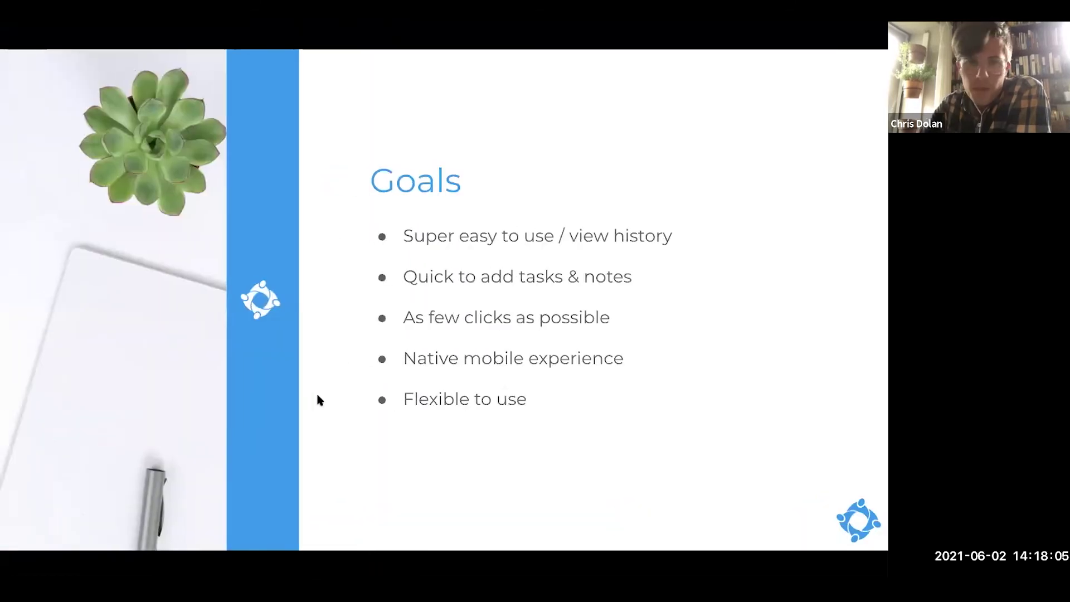
key("Right")
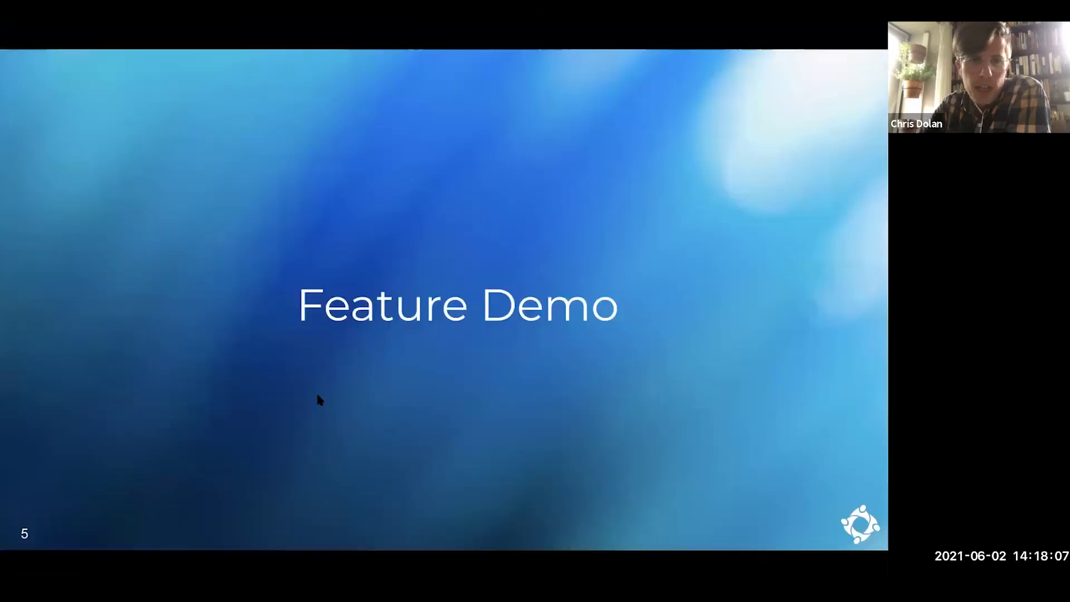
key("Right")
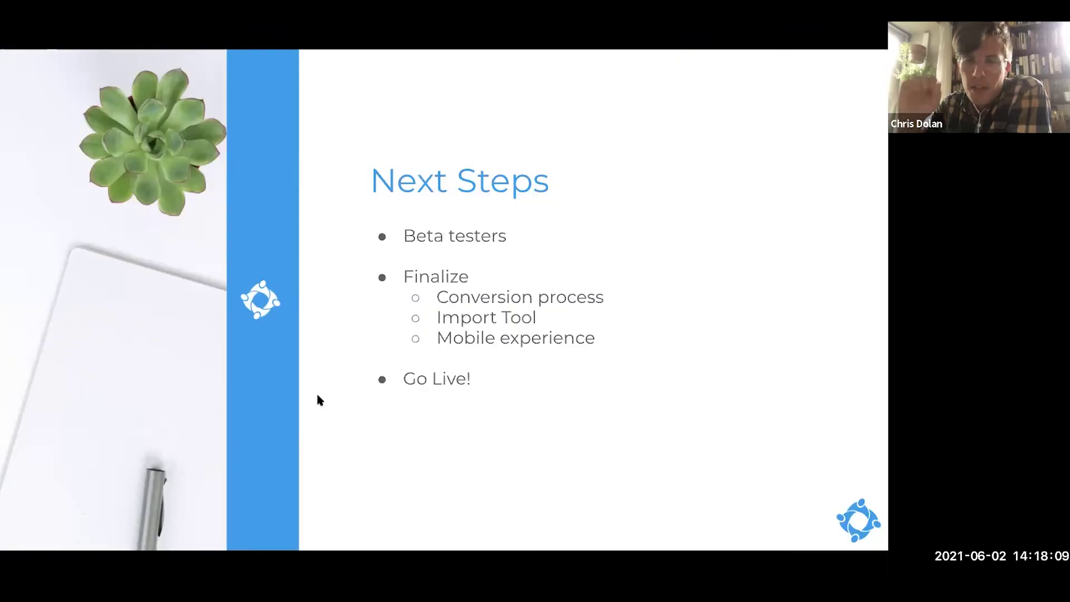